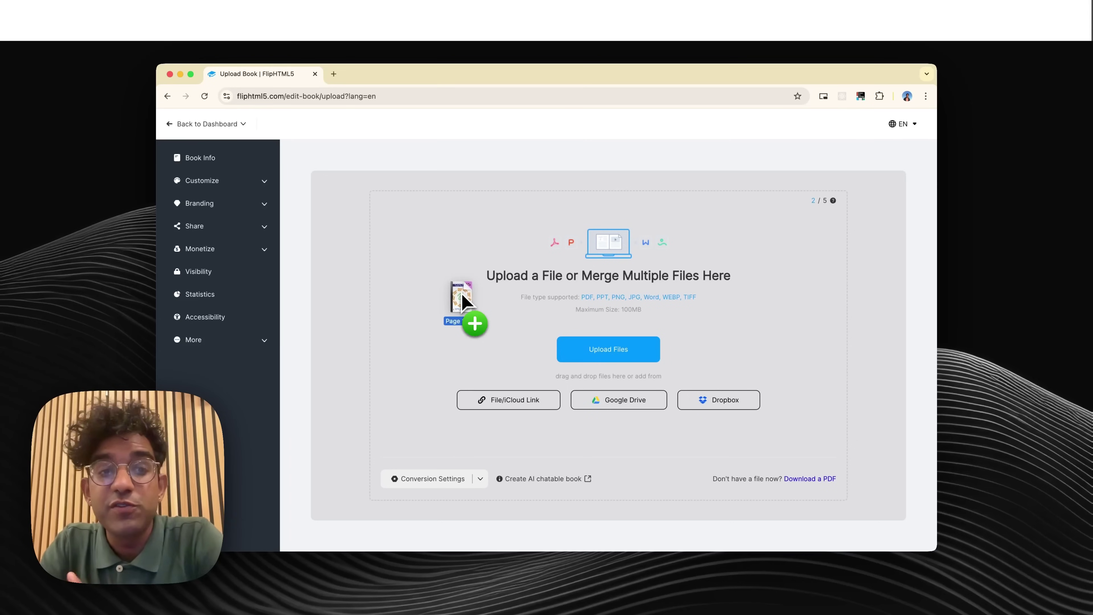
Upload the "Page 1" zine file as a new flipbook and go through the opening stages of the guided tour.
left_click_drag(462, 297, 463, 294)
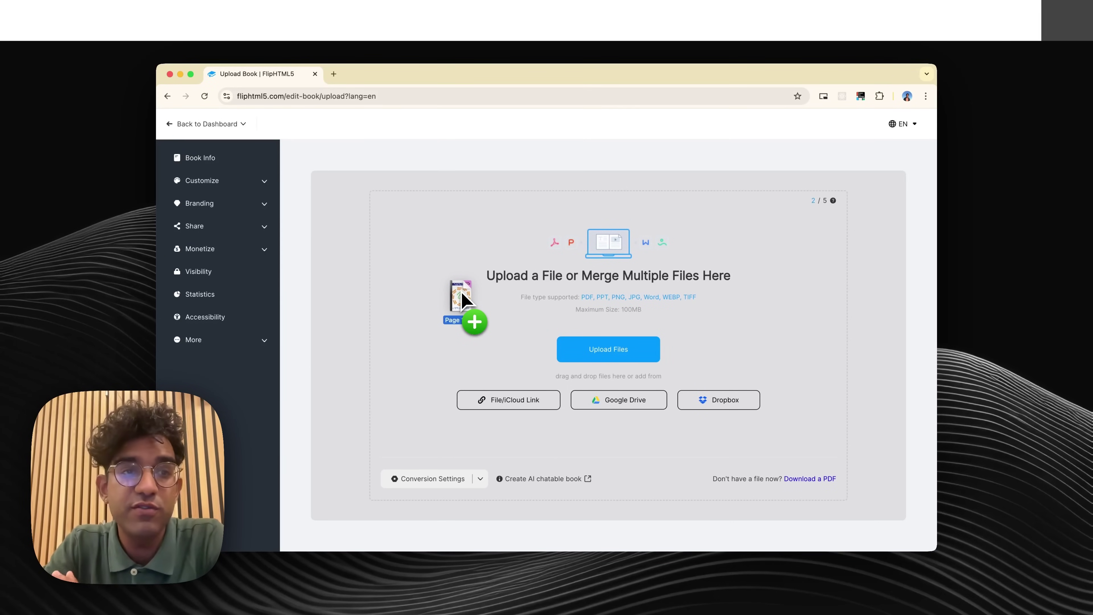
left_click_drag(462, 300, 435, 301)
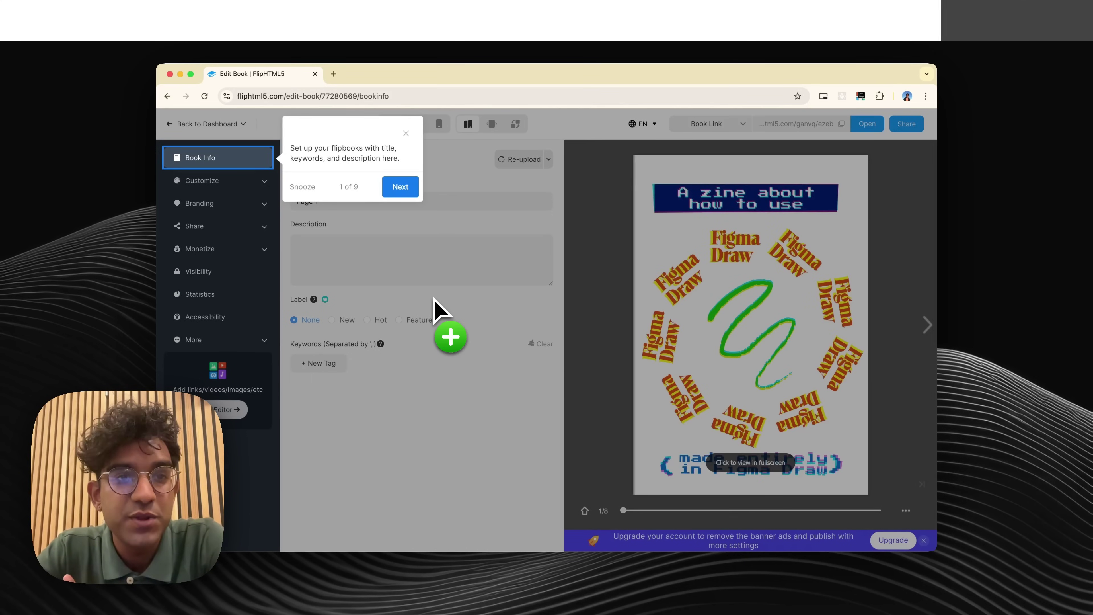
left_click(400, 188)
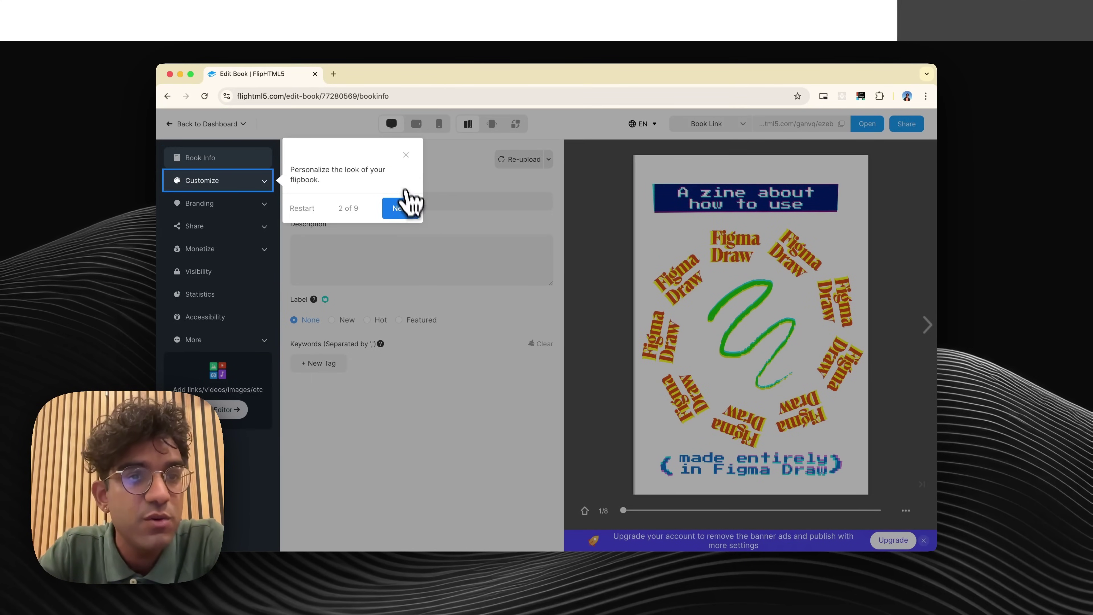
left_click(408, 213)
left_click(404, 241)
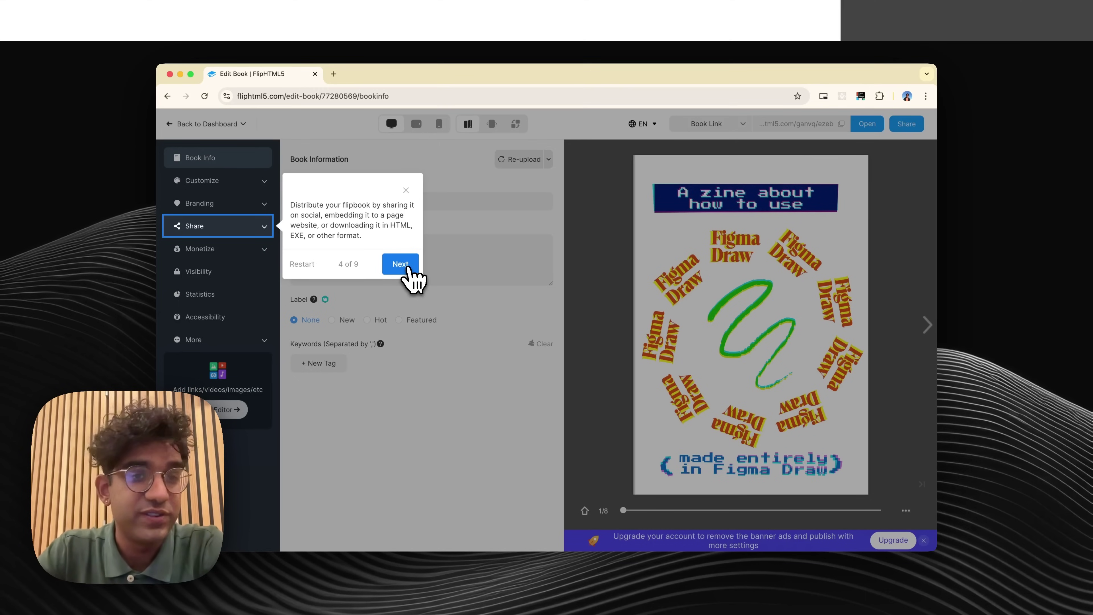
left_click(406, 267)
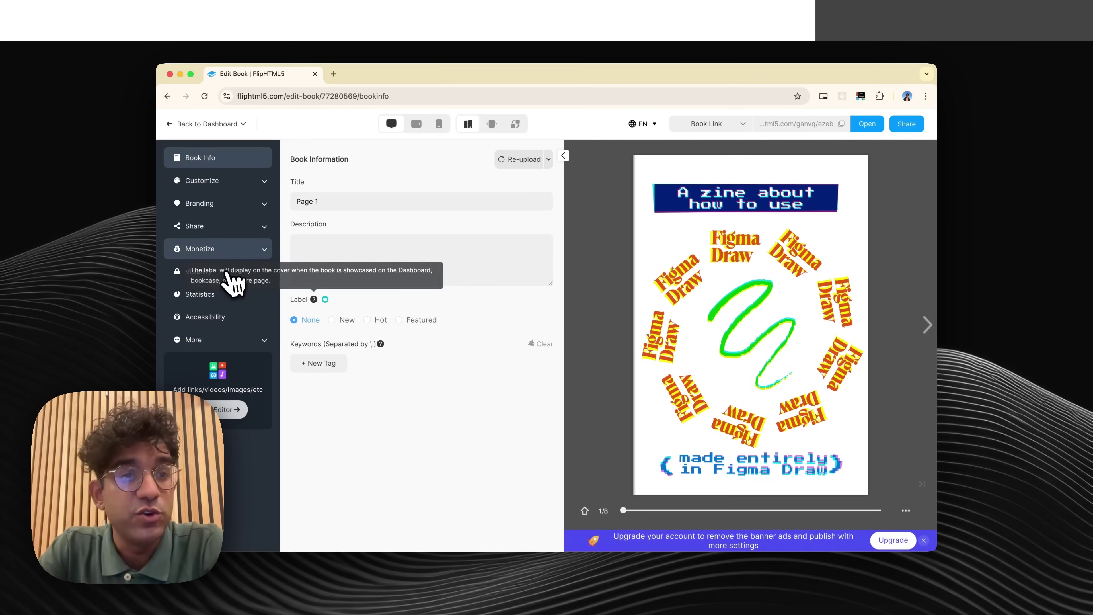
Review the book's visibility settings and view statistics, and flip pages in the preview.
left_click(232, 273)
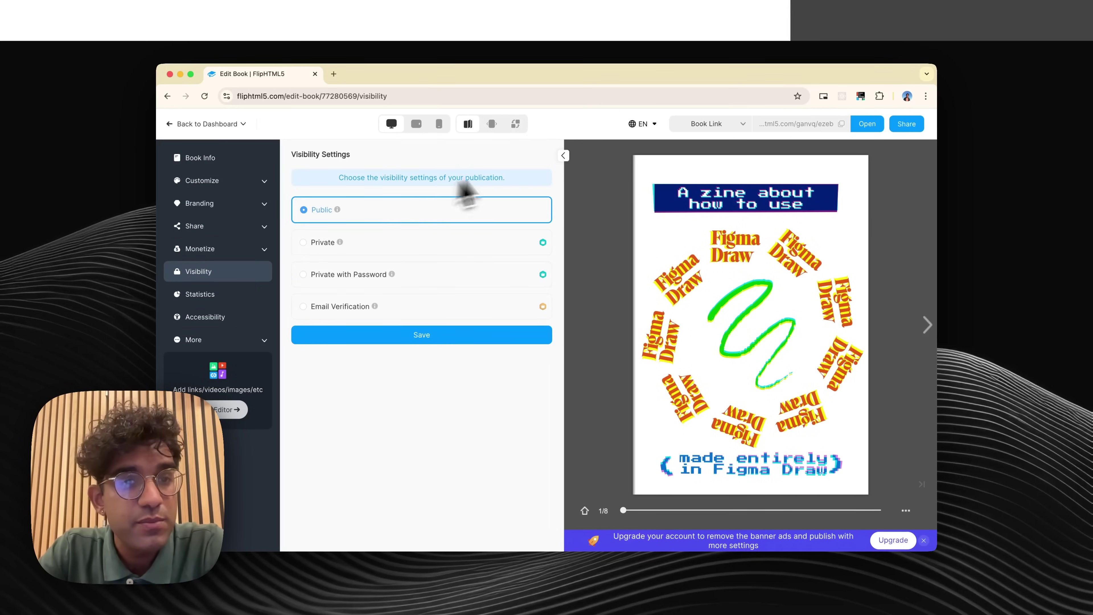
left_click(239, 296)
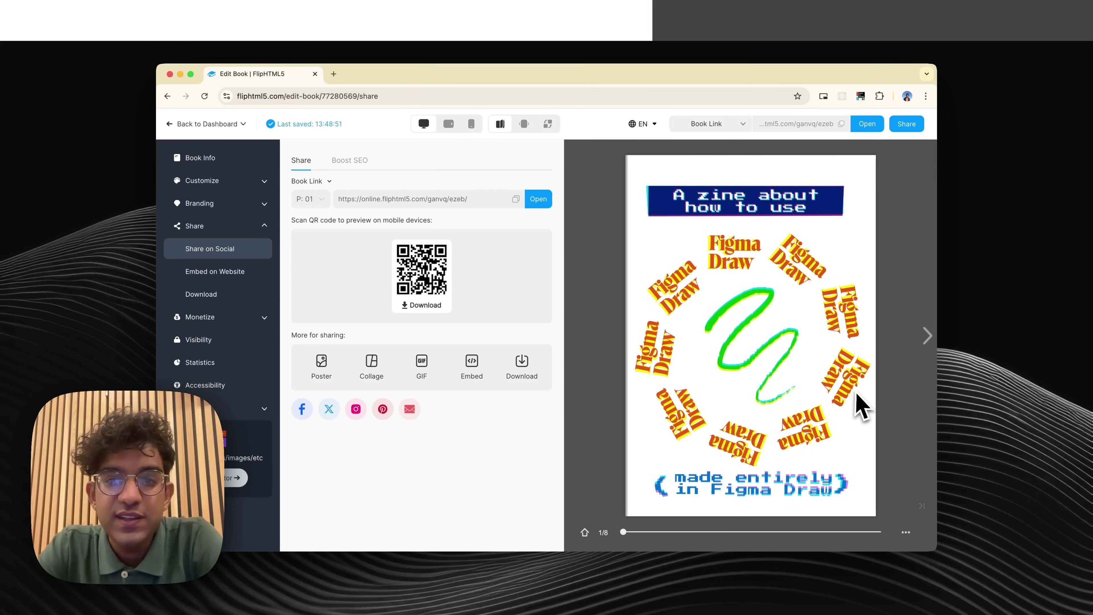
left_click_drag(856, 392, 667, 399)
mouse_move(780, 408)
left_mouse_down()
mouse_move(710, 406)
mouse_move(807, 406)
left_mouse_up()
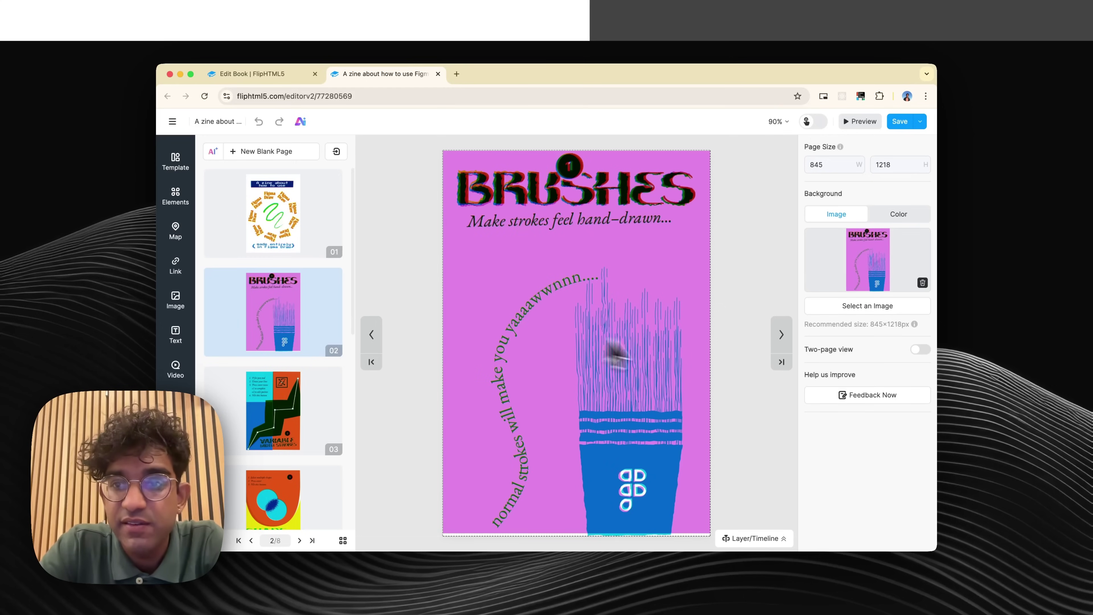
Add a YouTube video placeholder over the brush on the Brushes page and enlarge it to about 365 × 228.
left_click(176, 370)
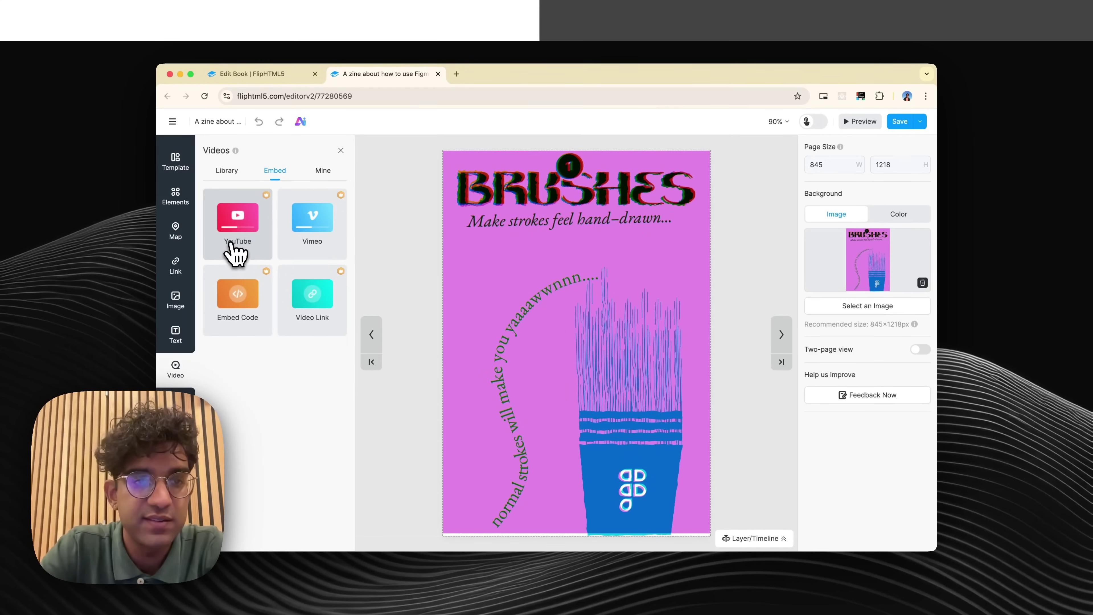
left_click(234, 252)
mouse_move(587, 353)
left_mouse_down()
mouse_move(566, 362)
mouse_move(640, 456)
left_mouse_up()
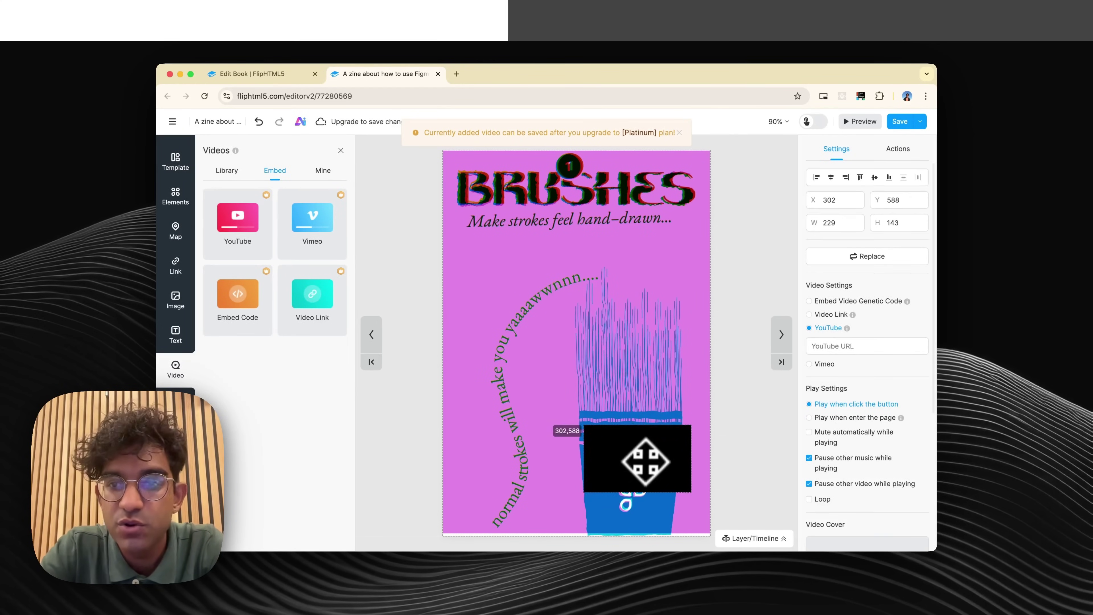
left_click(839, 348)
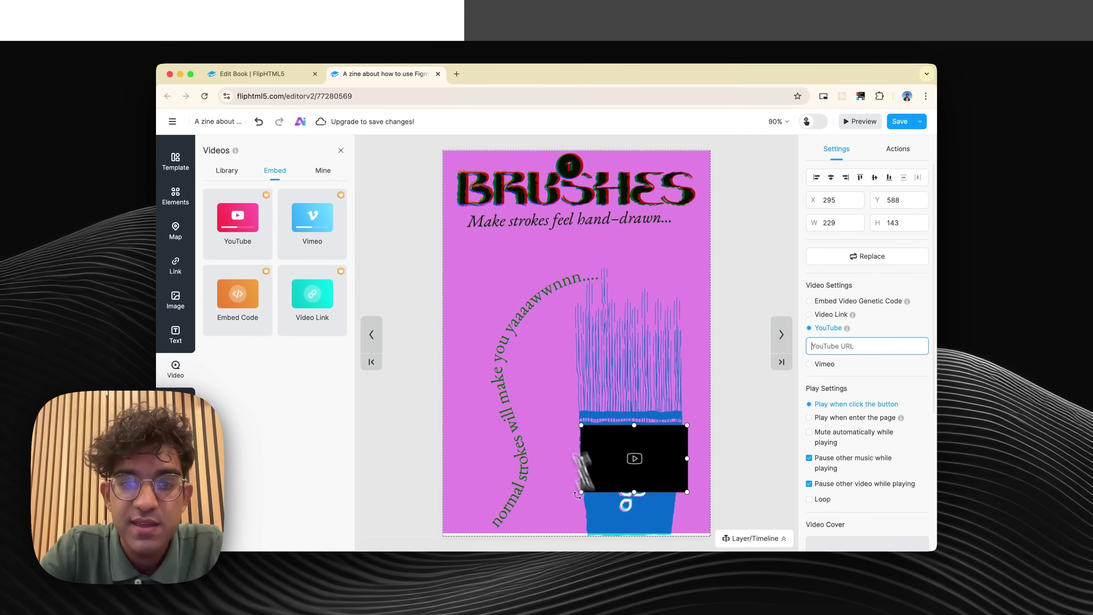
left_click_drag(581, 426, 520, 419)
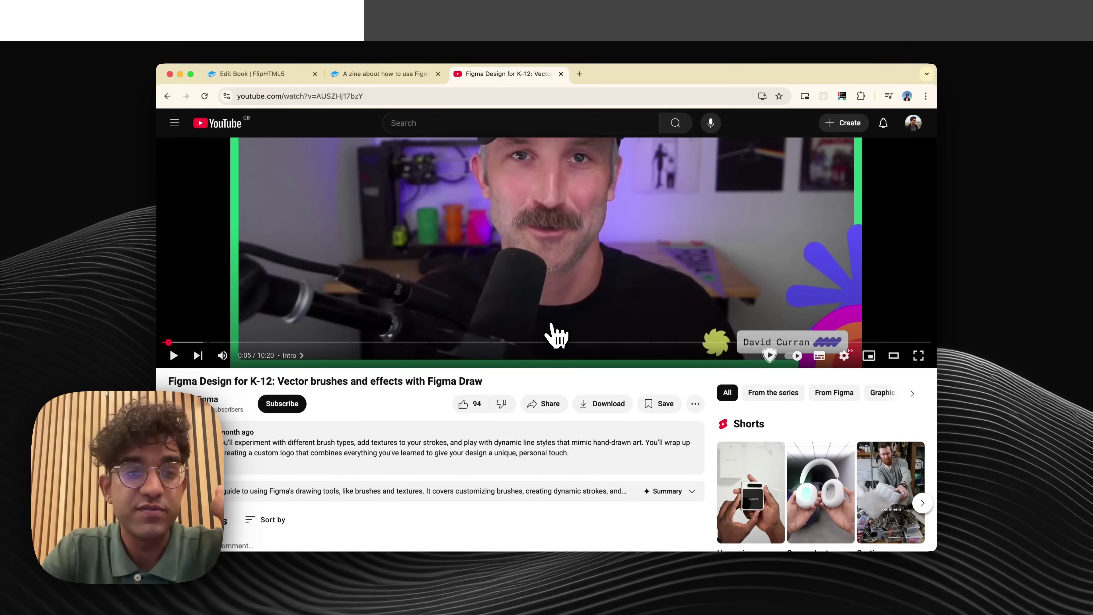
Return from the YouTube video to the zine editor, shrink the placeholder to 265 × 165 and move it onto the bristles at about X 250, Y 377.
scroll(553, 333, "up", 3)
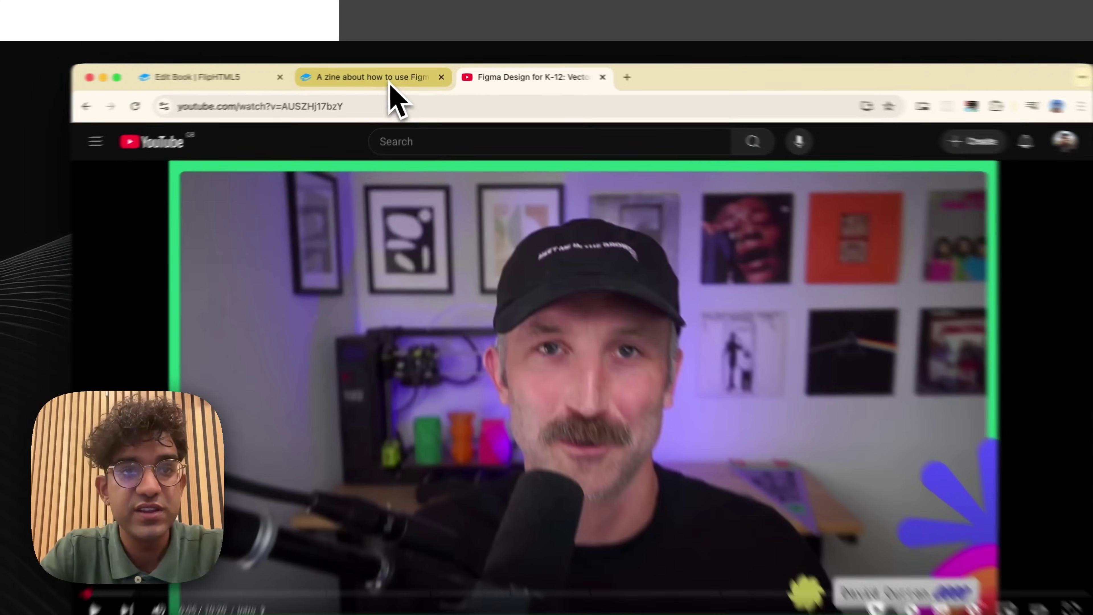
left_click(390, 84)
left_click_drag(625, 565, 579, 370)
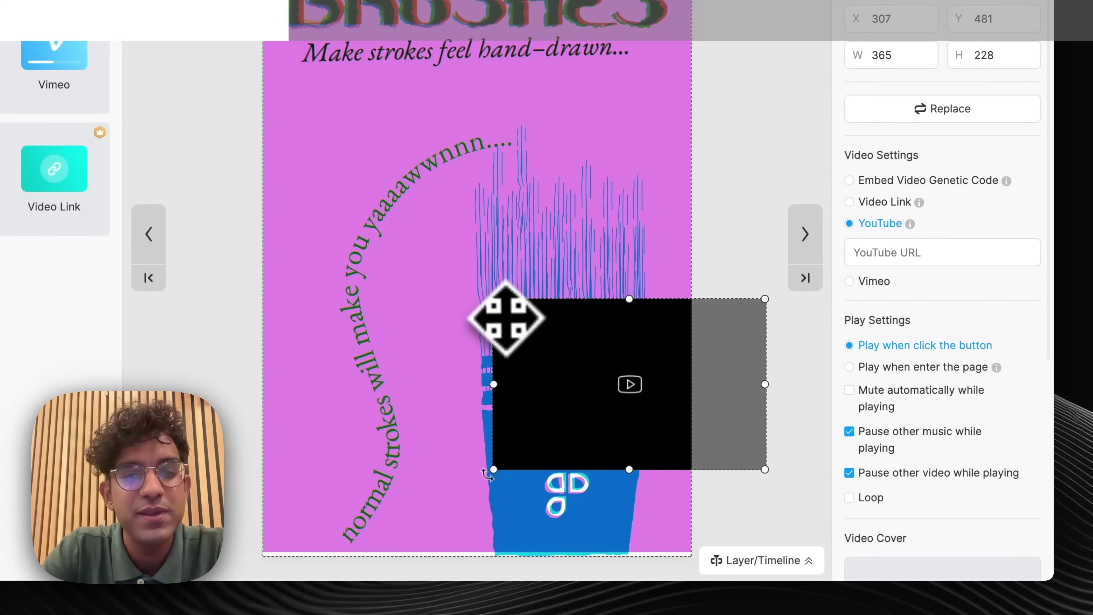
left_click_drag(494, 299, 568, 346)
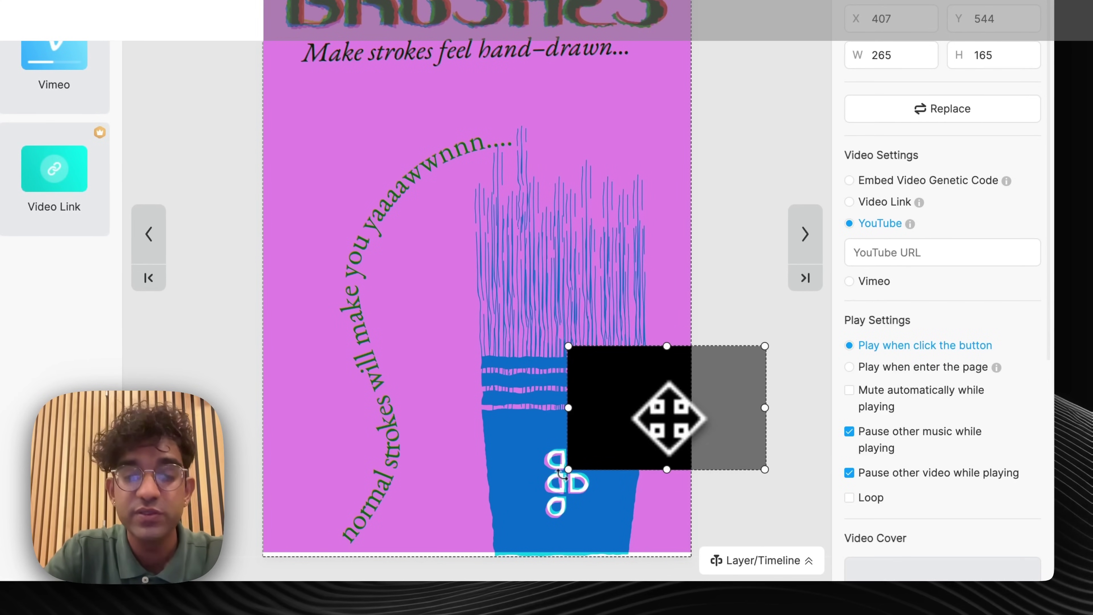
left_click_drag(669, 417, 549, 290)
left_click(938, 259)
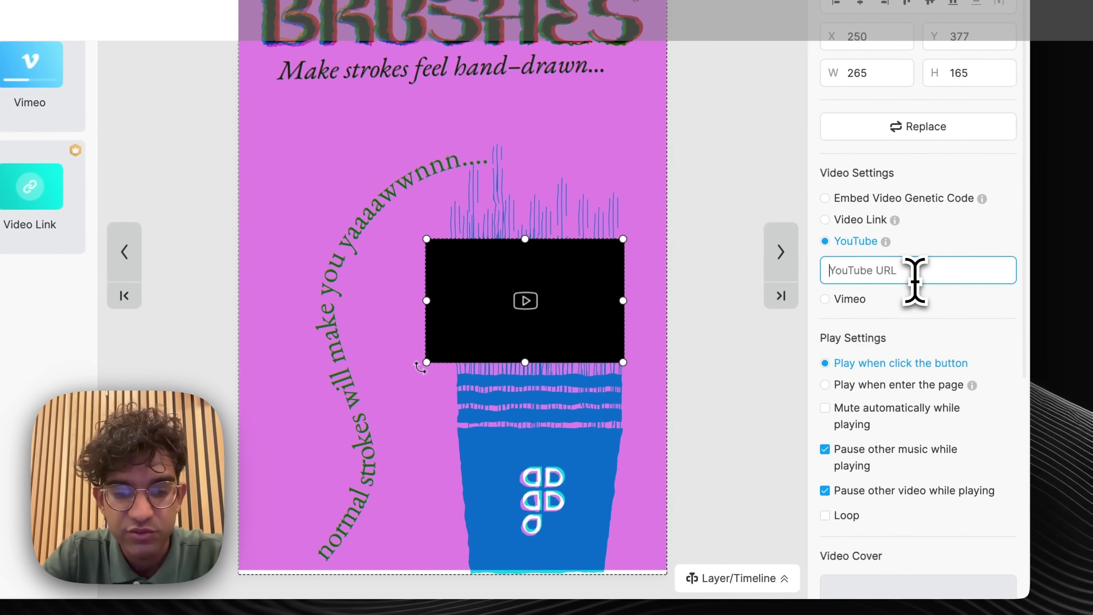
type("https://youtu.be/AUSZHj17bzY")
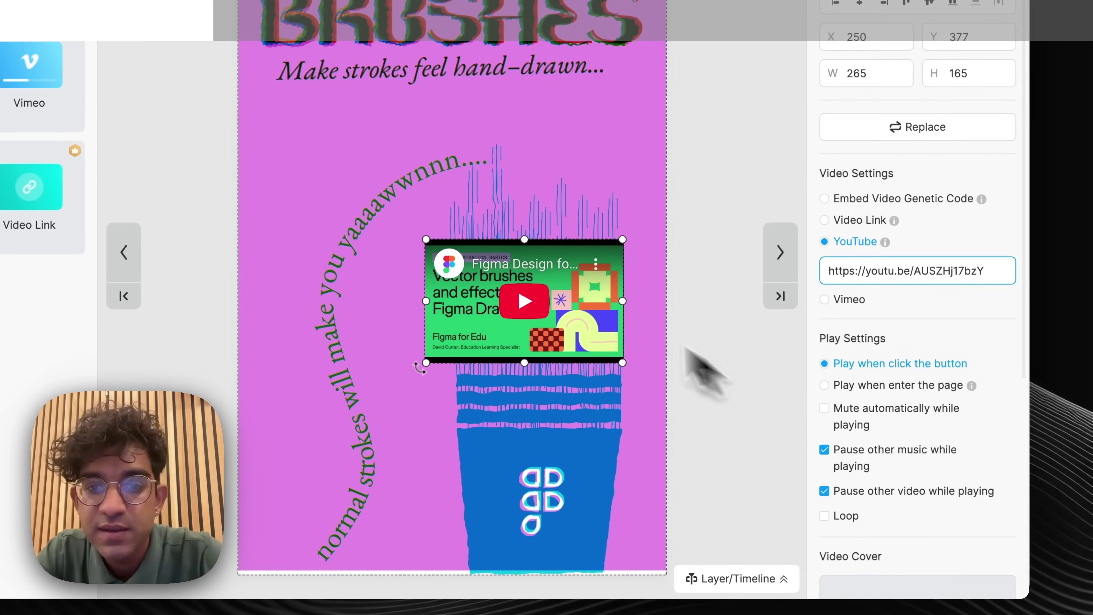
left_click_drag(622, 363, 547, 315)
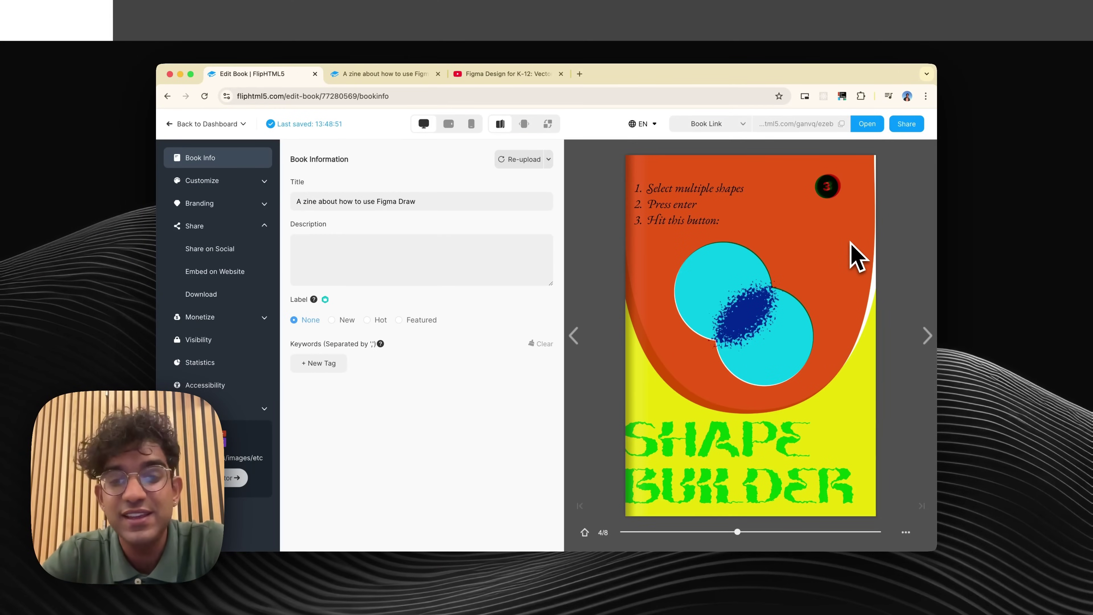
Flip through the zine's pages in the Book Info preview.
left_click_drag(734, 266, 810, 263)
left_click_drag(720, 244, 840, 241)
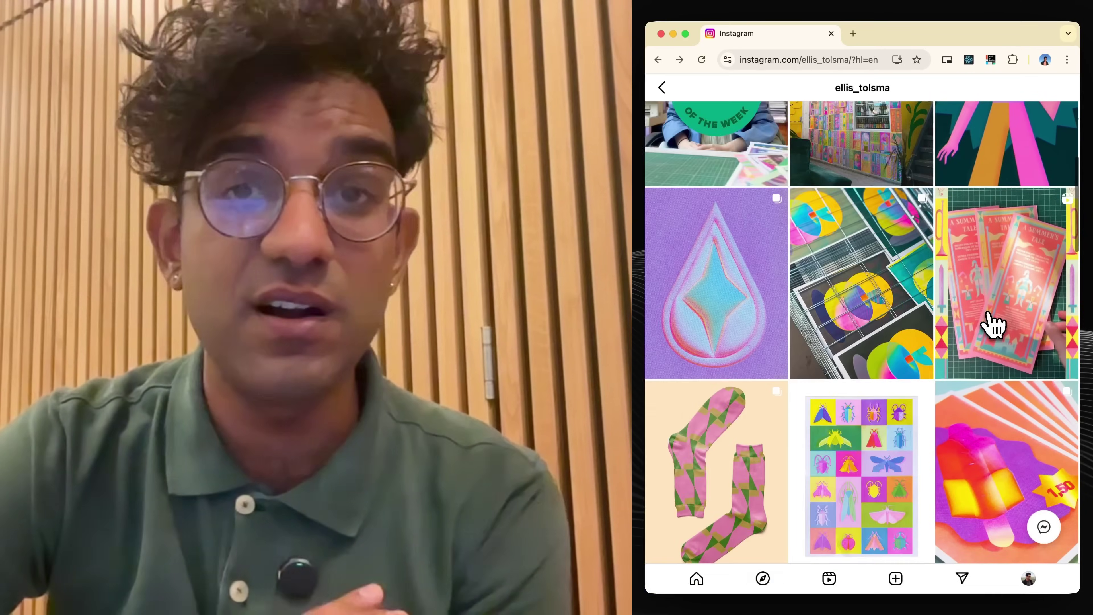
Browse the illustrator's Instagram grid, opening posts of printed work and paging through their images.
scroll(988, 325, "down", 5)
scroll(989, 315, "down", 5)
left_click(999, 213)
left_click(951, 322)
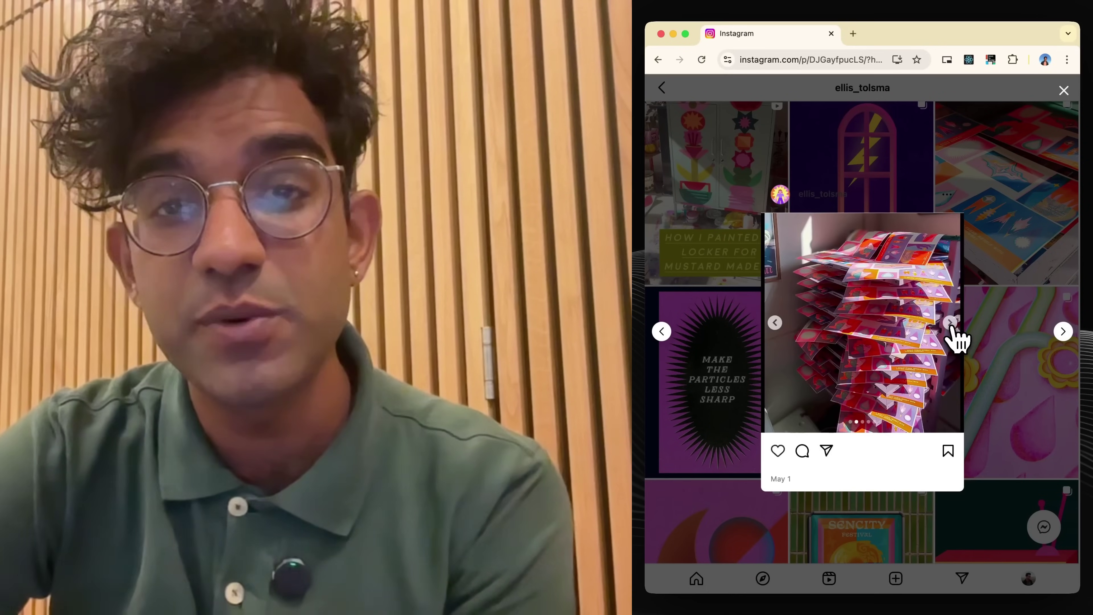
left_click(951, 323)
left_click(992, 354)
scroll(994, 370, "down", 15)
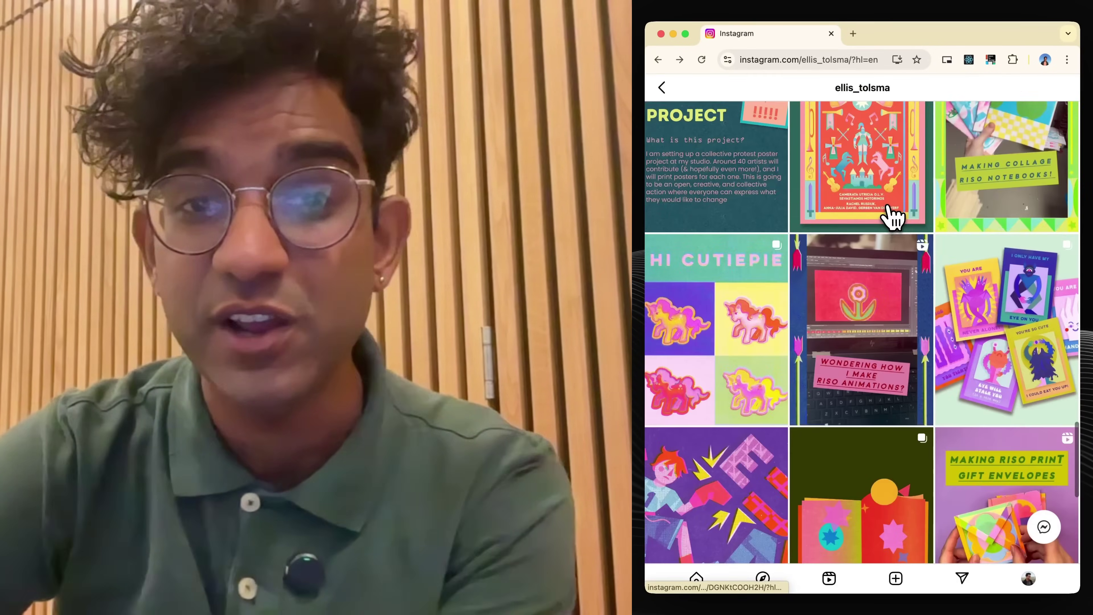
left_click(894, 218)
left_click(947, 325)
left_click(1008, 384)
scroll(1010, 386, "down", 10)
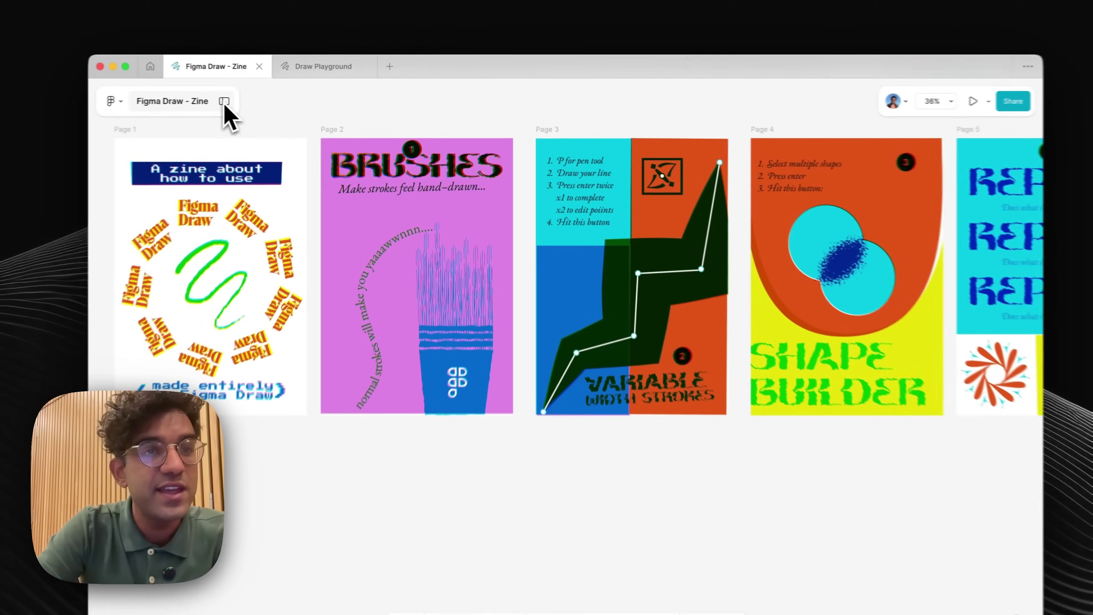
Expand the Figma file's side panels and minimise the interface again.
left_click(267, 102)
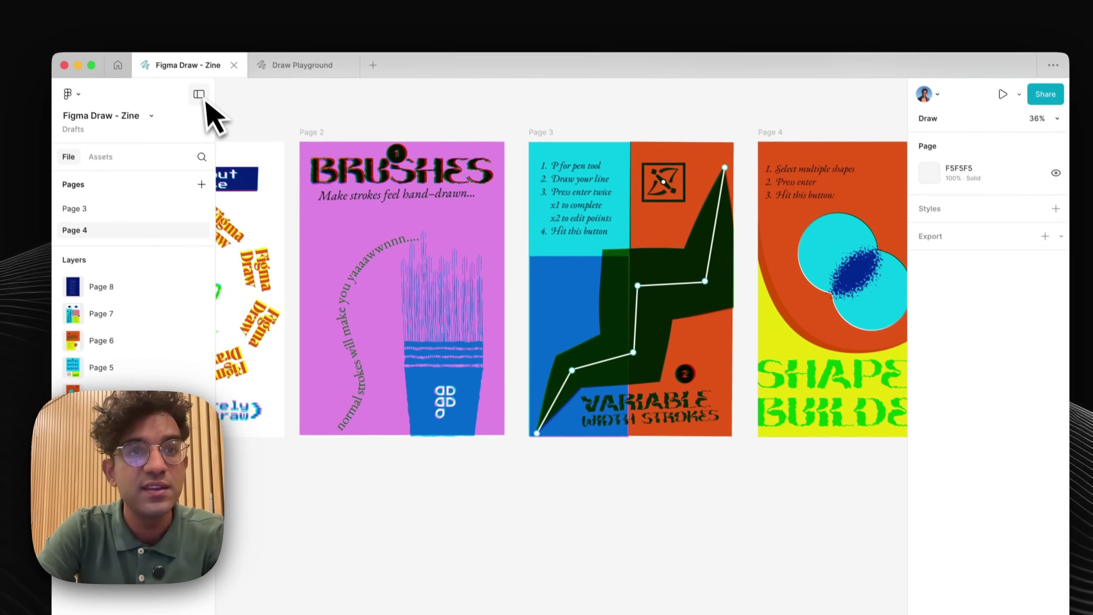
left_click(171, 89)
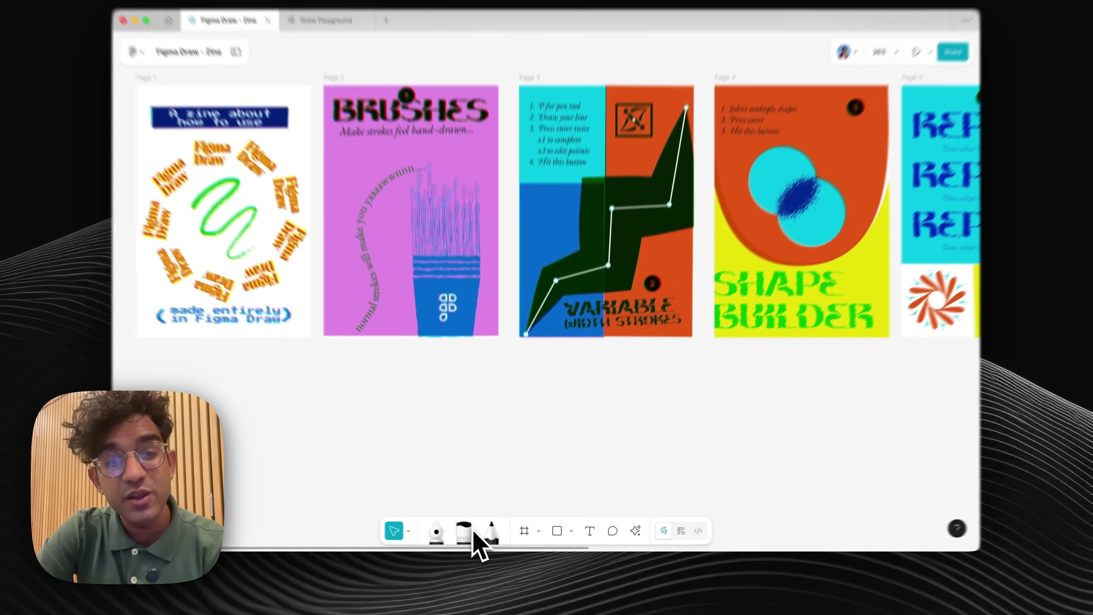
Draw a wavy black 16-wide Brush stroke, about 1491 × 291, below the zine pages and delete it.
left_click(473, 533)
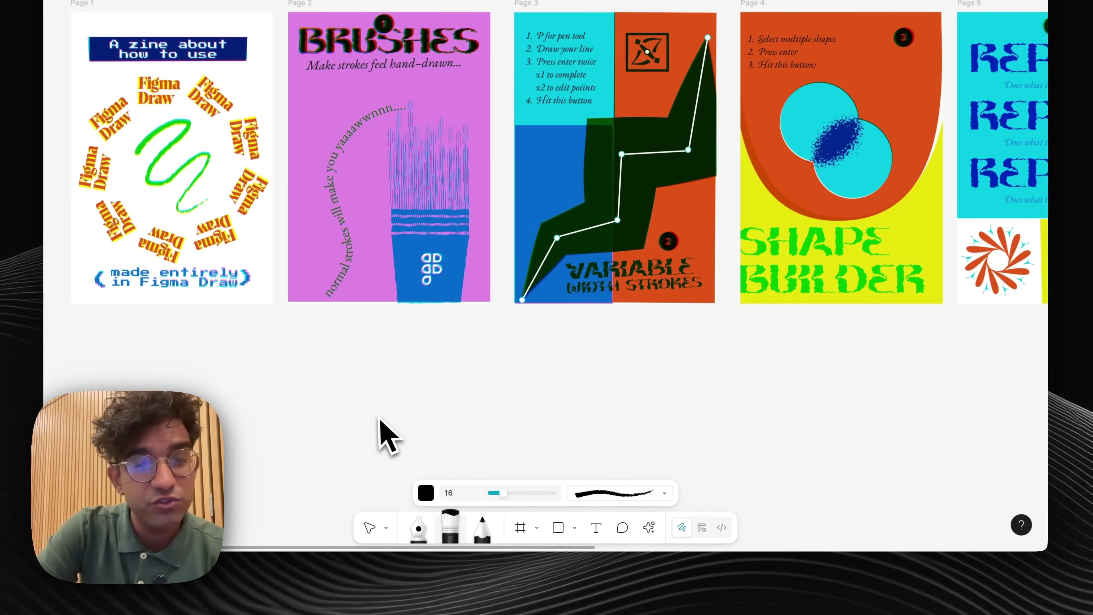
left_click_drag(416, 444, 621, 448)
left_click_drag(735, 424, 735, 425)
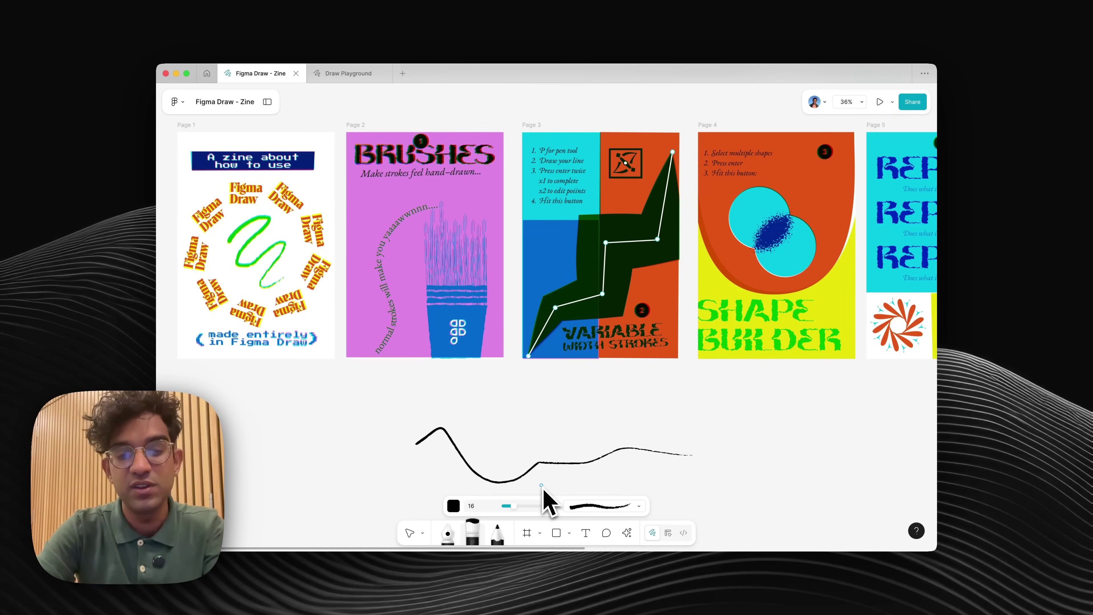
key("Escape")
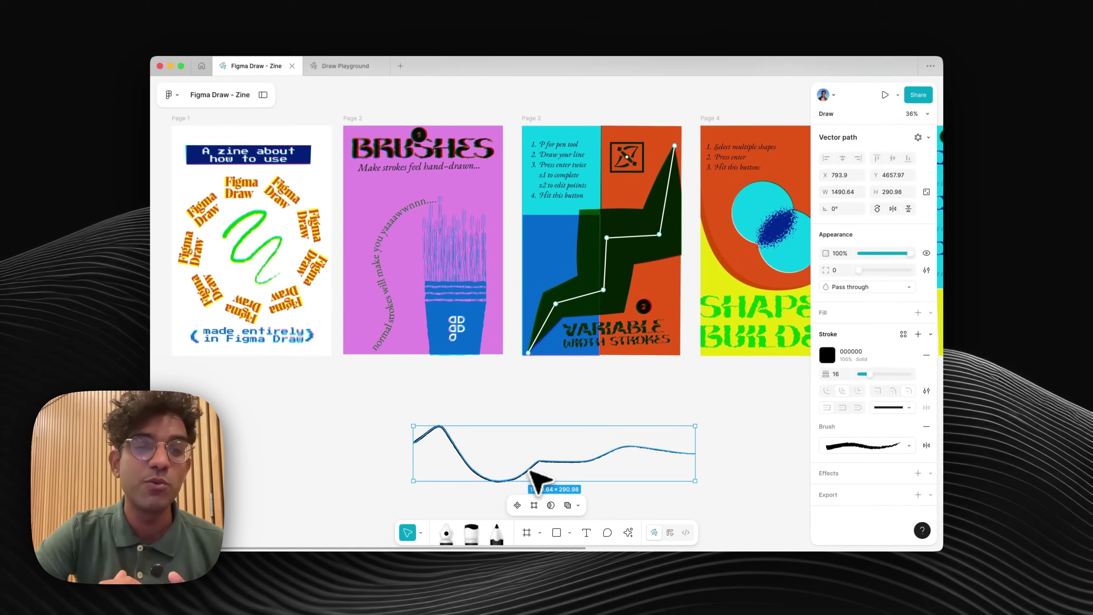
key("Delete")
Draw an open four-point zigzag path with the Pen tool below Page 3 and Page 4.
scroll(530, 481, "right", 3)
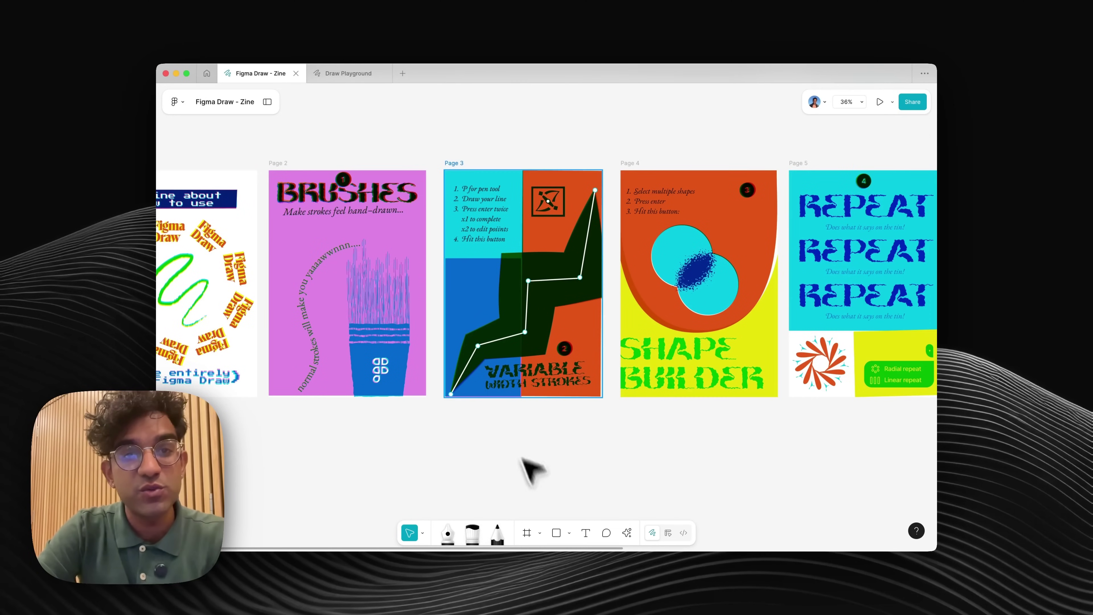
scroll(498, 417, "down", 2)
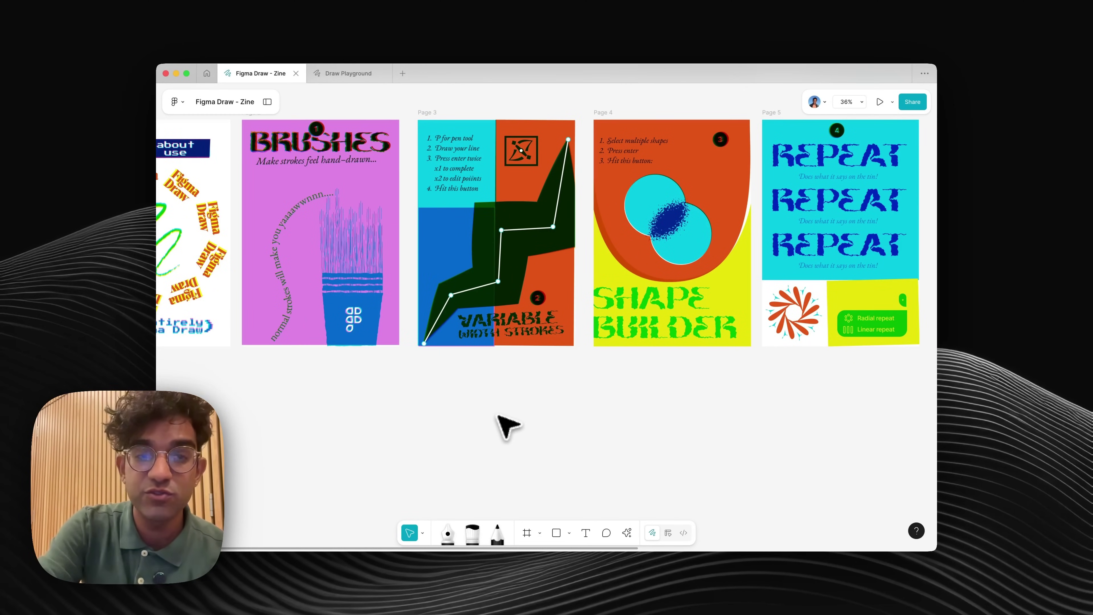
key("p")
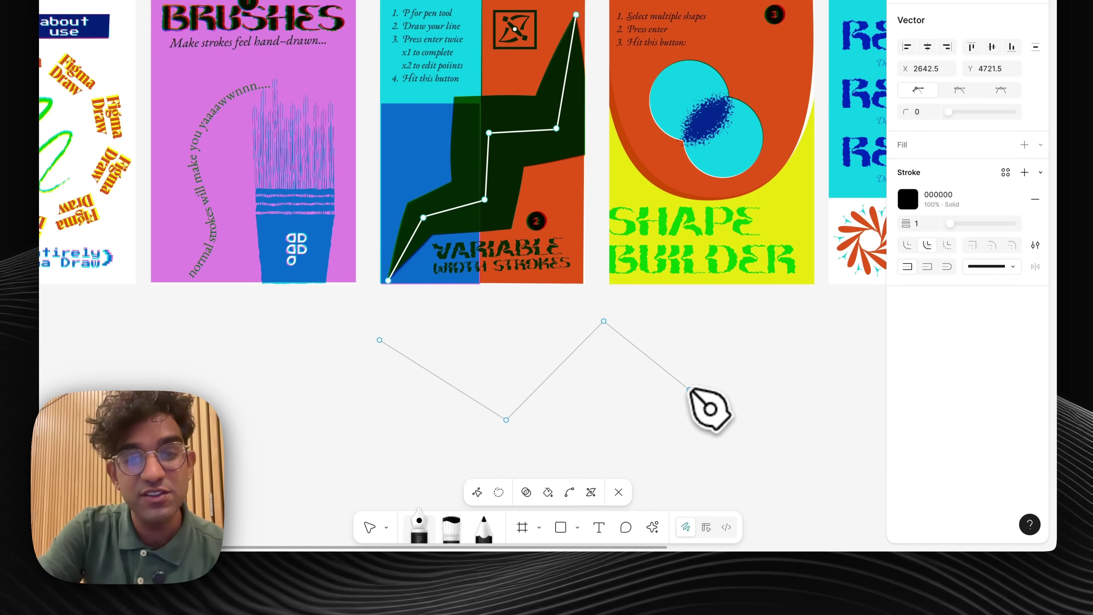
left_click(689, 389)
key("Return")
key("Return")
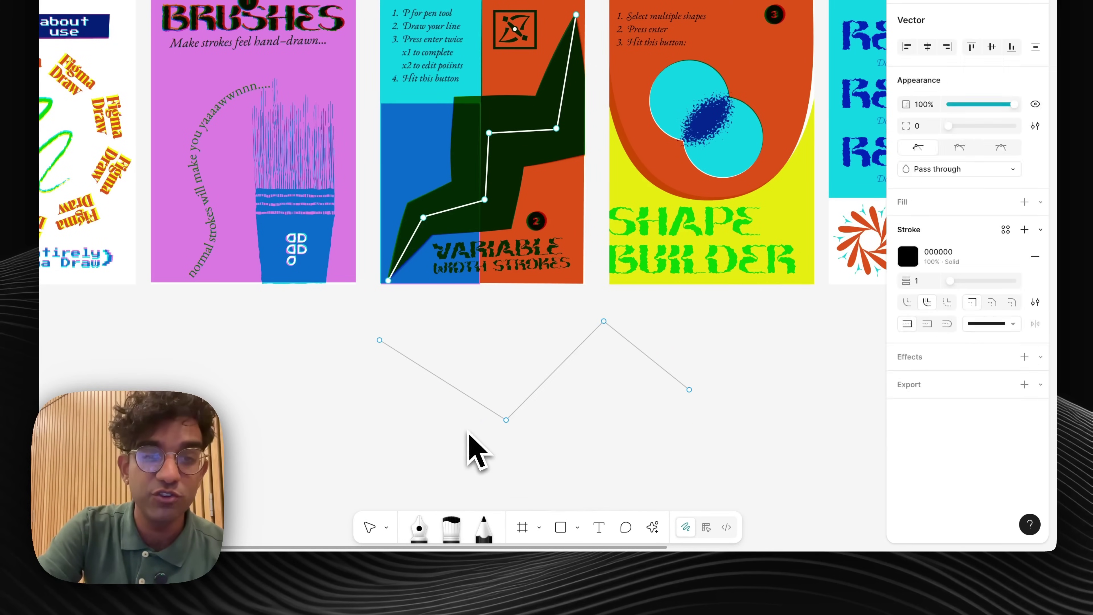
Edit the zigzag path with the variable width stroke tool, widening it at its second point and along its last segment.
left_click(589, 498)
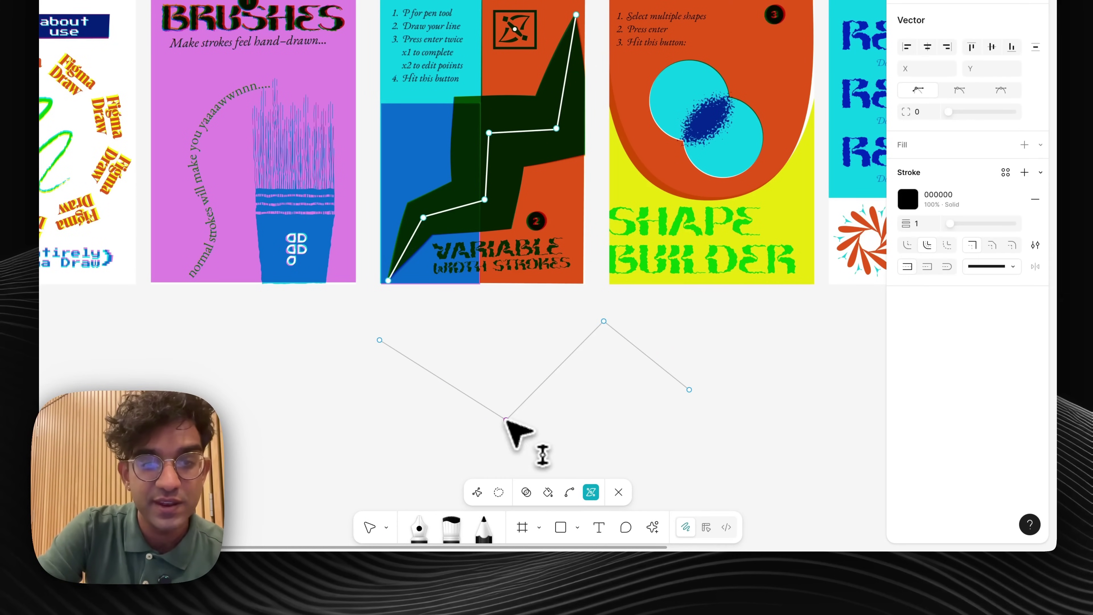
left_click_drag(506, 420, 507, 456)
mouse_move(639, 366)
left_mouse_down()
mouse_move(630, 349)
mouse_move(639, 395)
left_mouse_up()
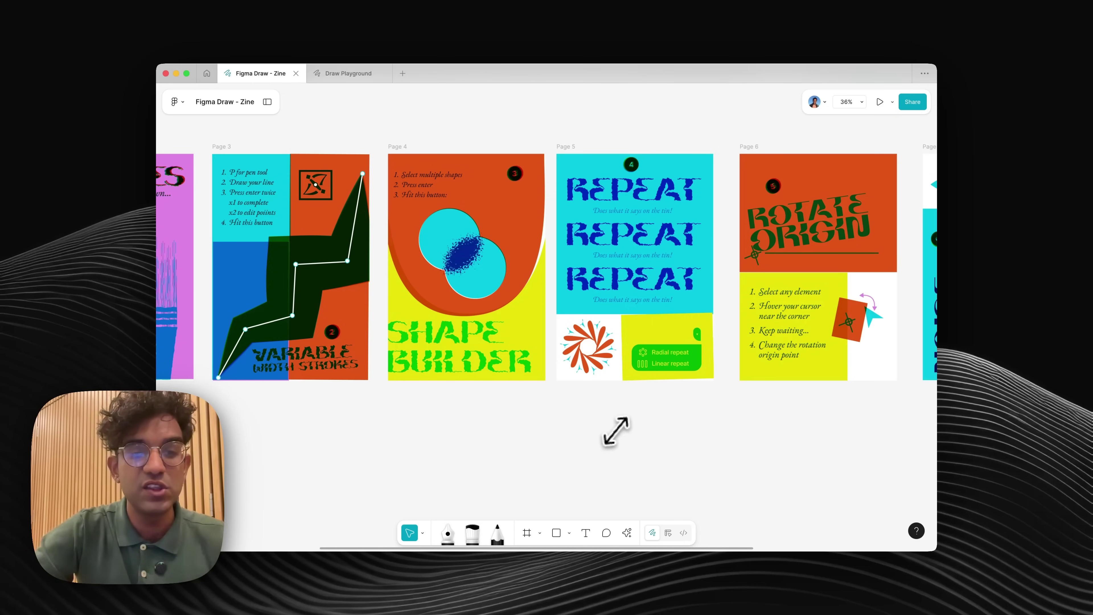
Draw a grey rectangle about 339 × 342 below Page 4, add an ellipse overlapping its lower-right corner, and select both shapes.
left_click_drag(424, 418, 481, 480)
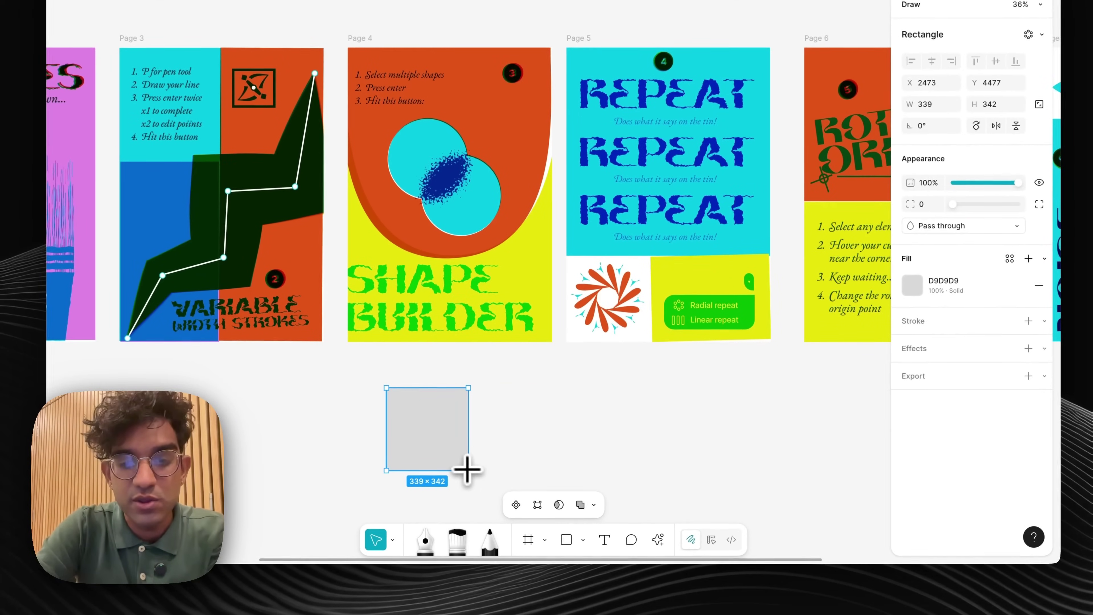
key("o")
mouse_move(428, 429)
left_mouse_down()
mouse_move(510, 500)
mouse_move(487, 383)
left_mouse_up()
scroll(513, 502, "down", 3)
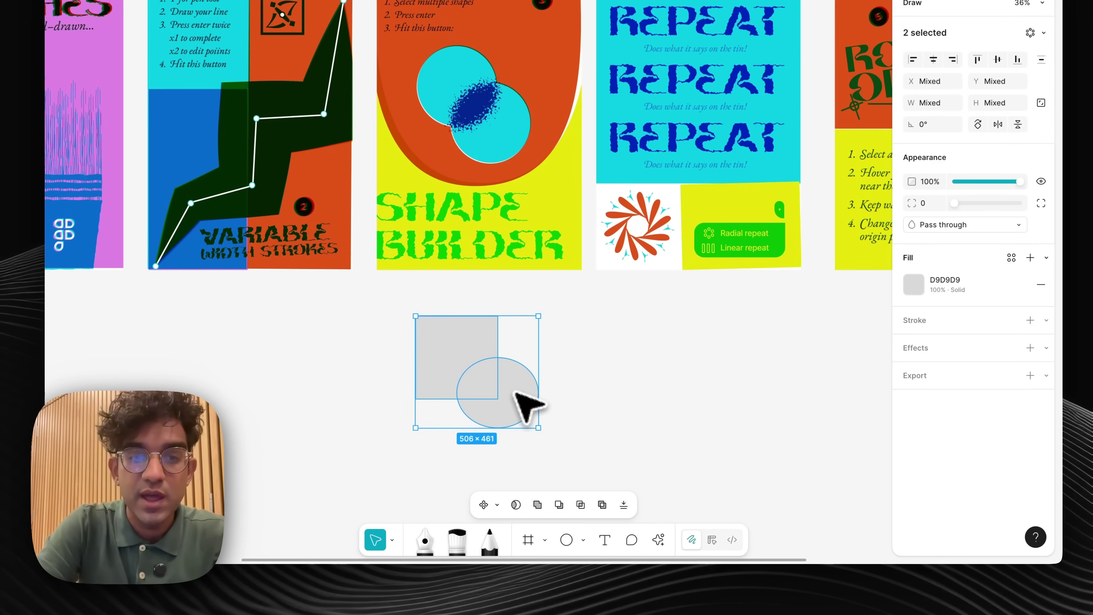
Open the rectangle and ellipse below Page 4 for vector editing with the Shape builder tool.
key("Return")
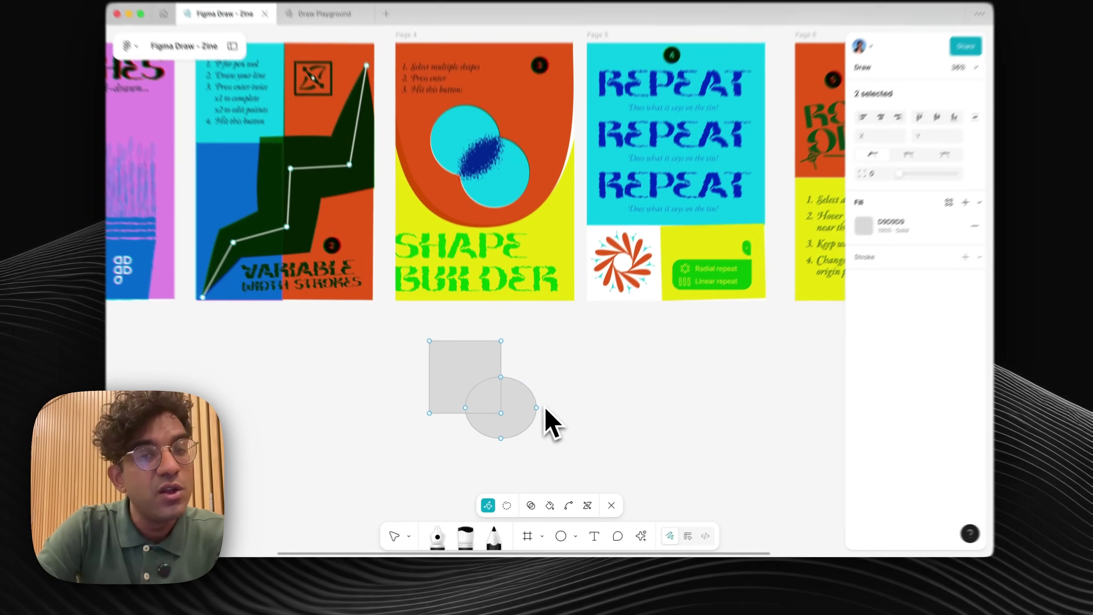
scroll(567, 413, "up", 3)
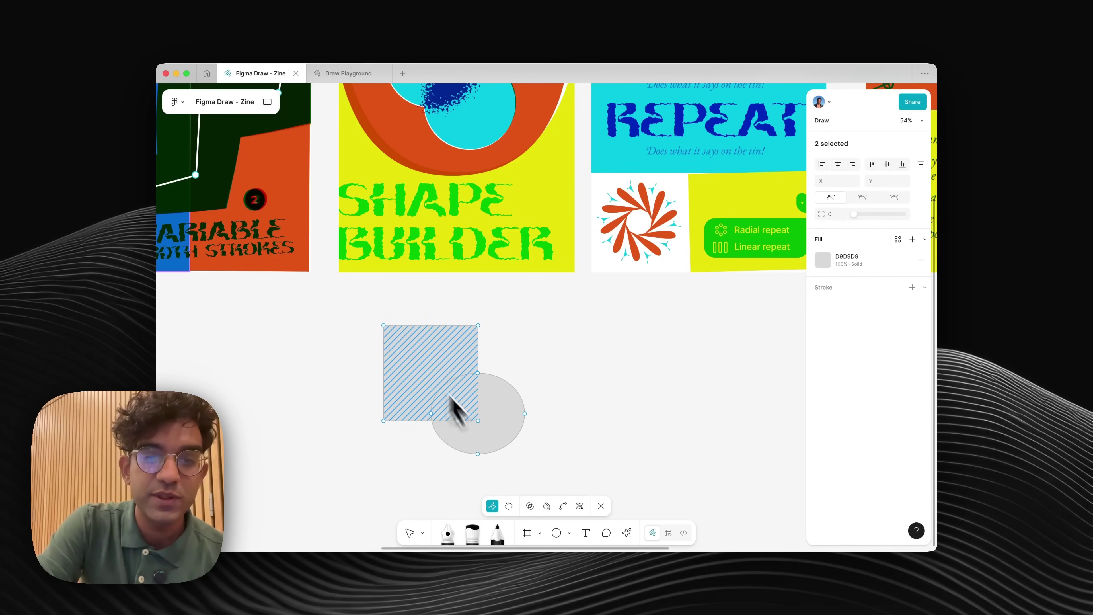
left_click(531, 506)
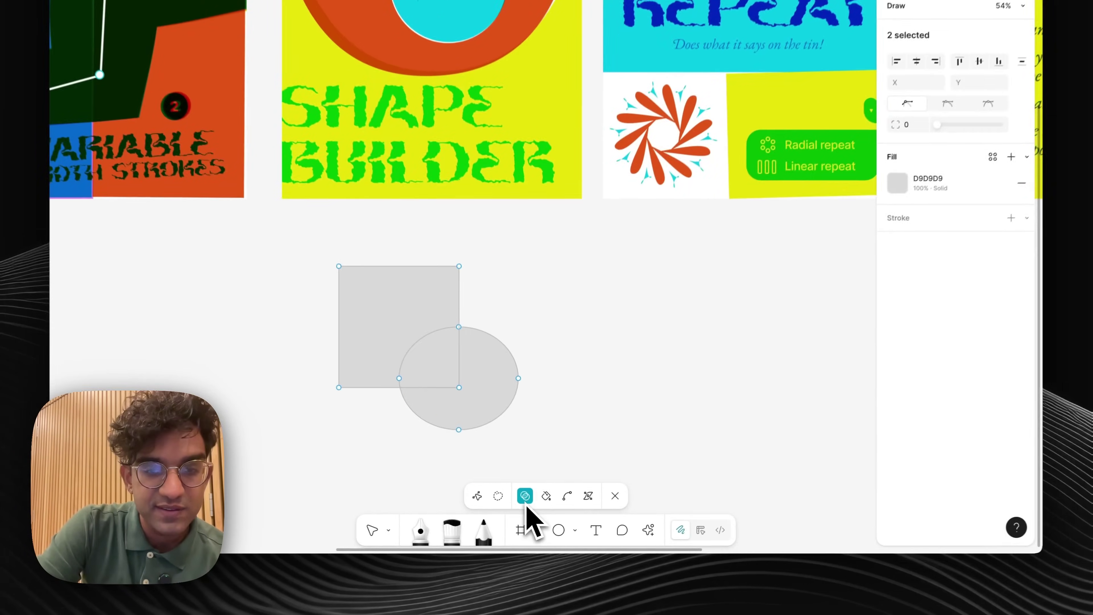
Try merging the overlapping regions of the rectangle and ellipse with the Shape builder and undo the last merge.
left_click_drag(473, 376, 411, 293)
left_click_drag(487, 371, 492, 374)
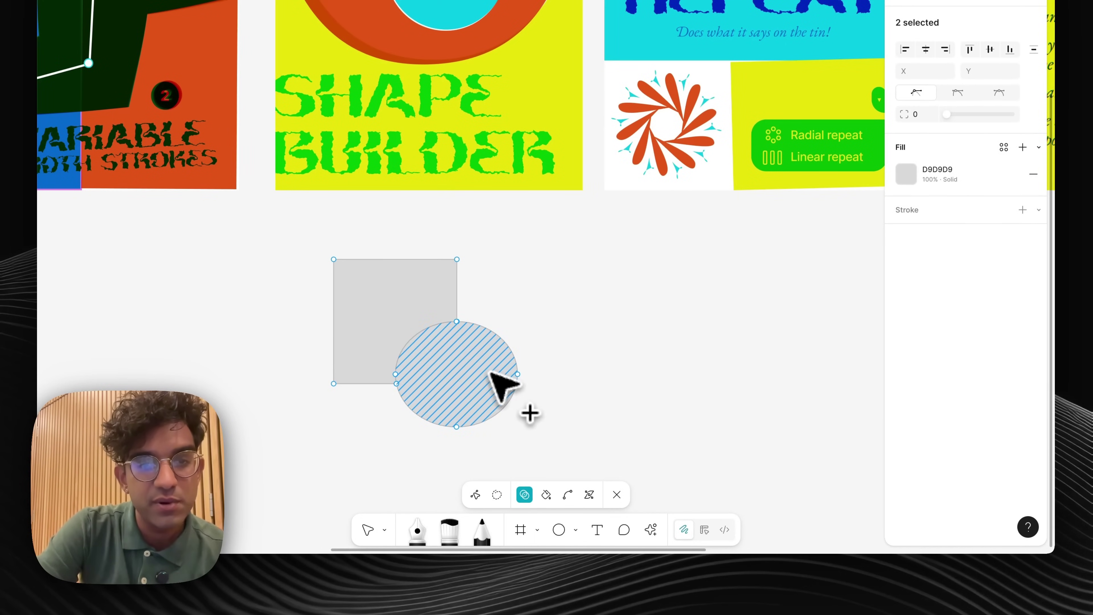
key("super+z")
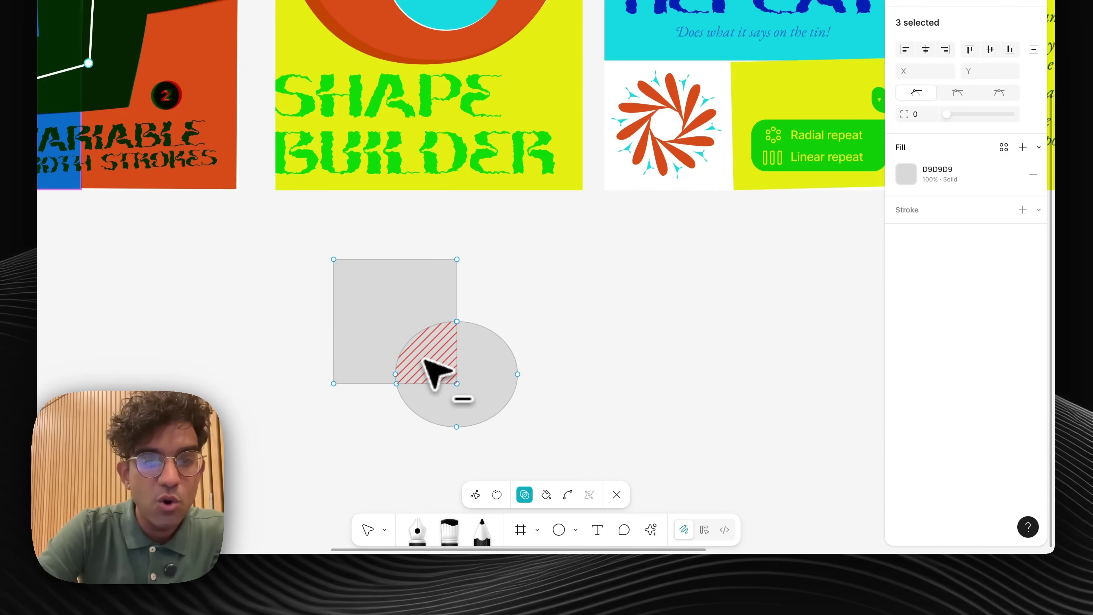
Subtract the overlap region between the rectangle and ellipse with the Shape builder and leave vector editing.
left_click(426, 364, "alt")
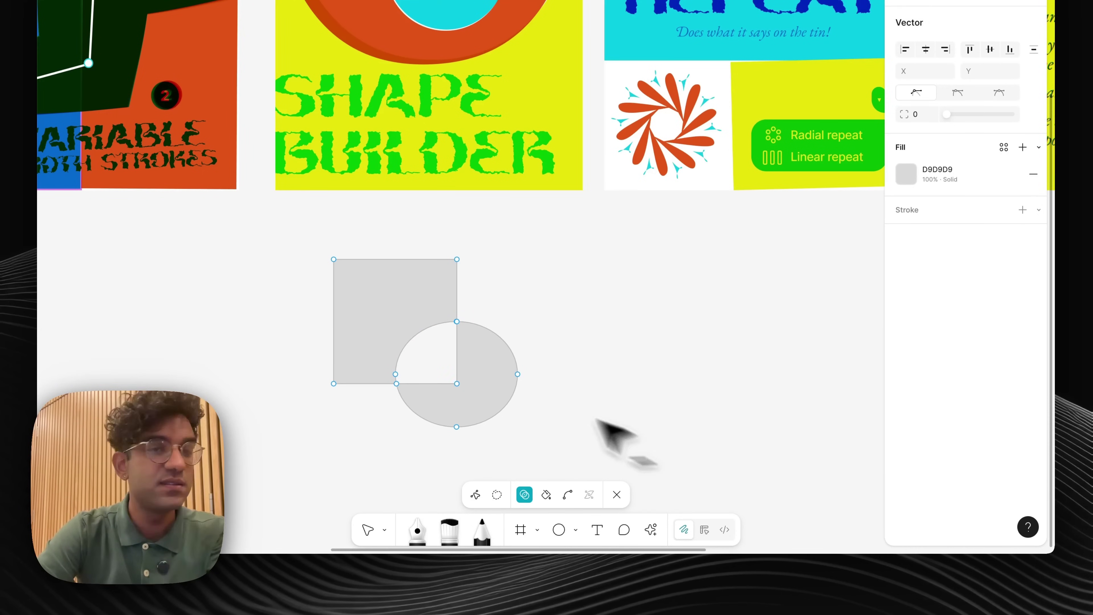
key("Escape")
key("Escape")
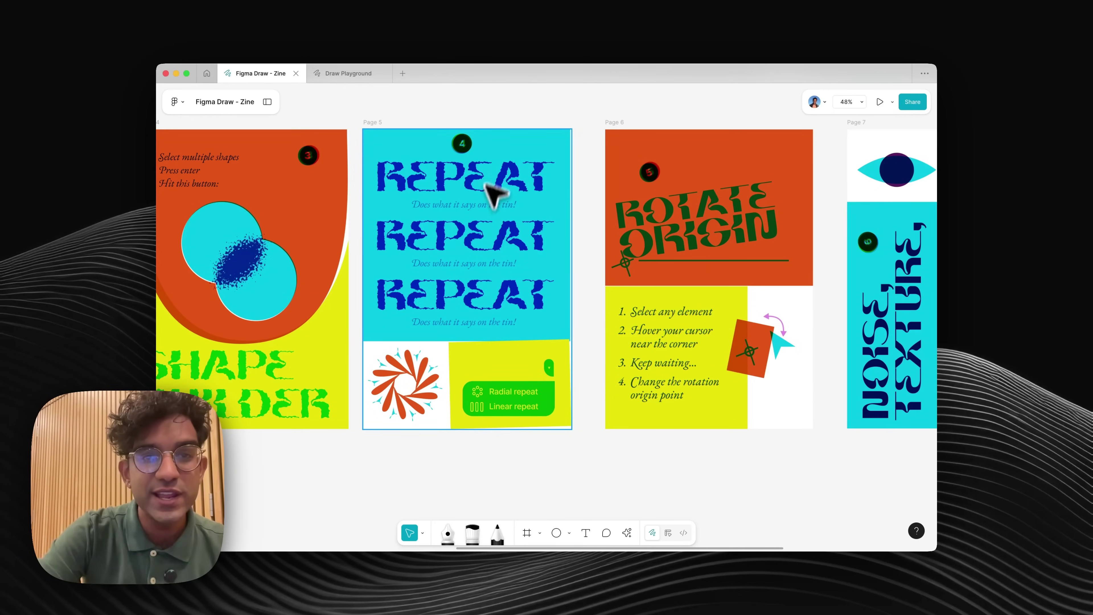
Shorten the first tagline under REPEAT on Page 5 to "Does what it says!".
scroll(508, 183, "up", 3)
left_click(489, 210)
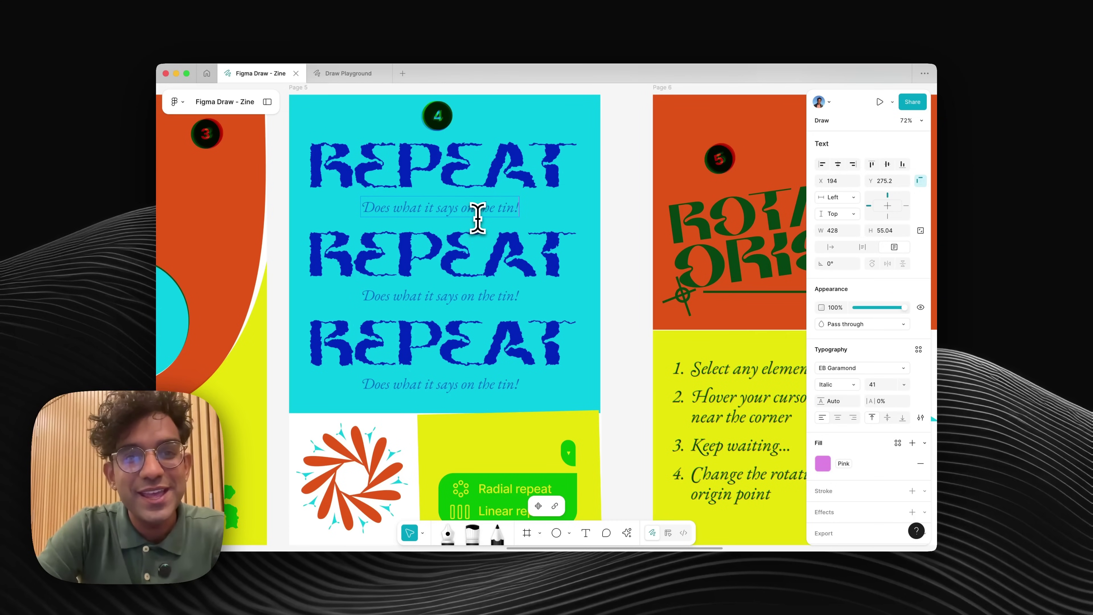
double_click(462, 208)
left_click_drag(462, 209, 507, 208)
key("BackSpace")
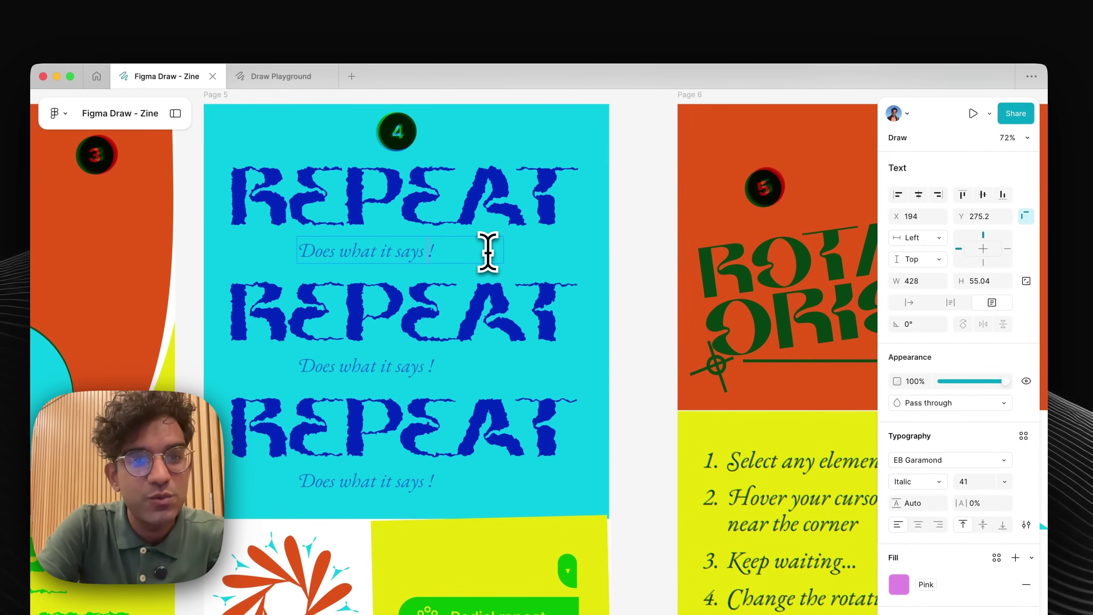
key("BackSpace")
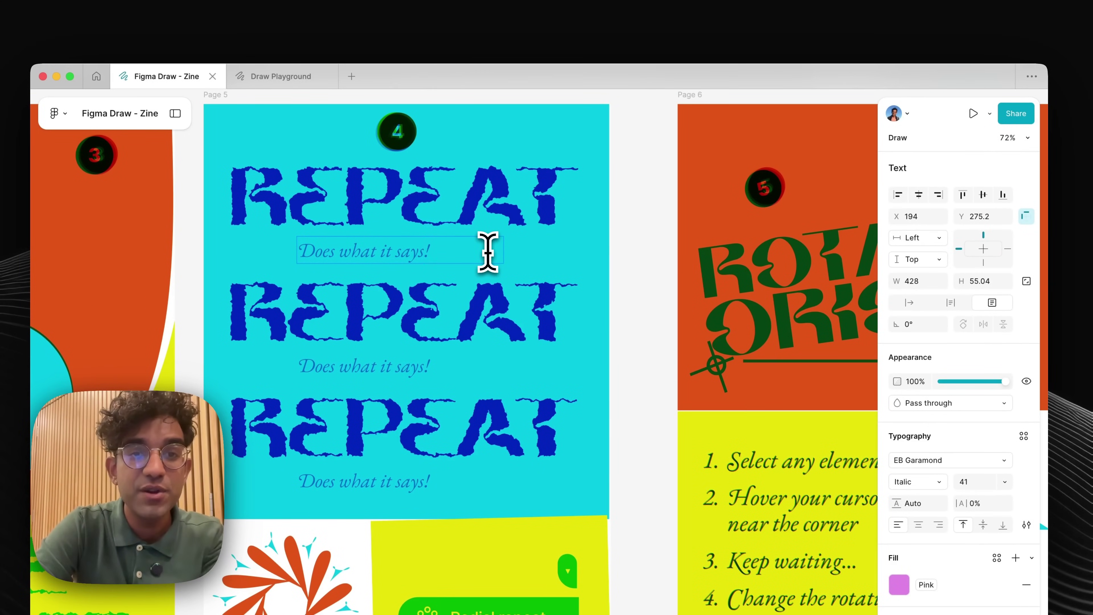
Undo the tagline edits on Page 5 and leave the text deselected.
key("super+z")
key("super+z")
key("Escape")
key("Escape")
scroll(487, 248, "down", 1)
left_click(480, 249)
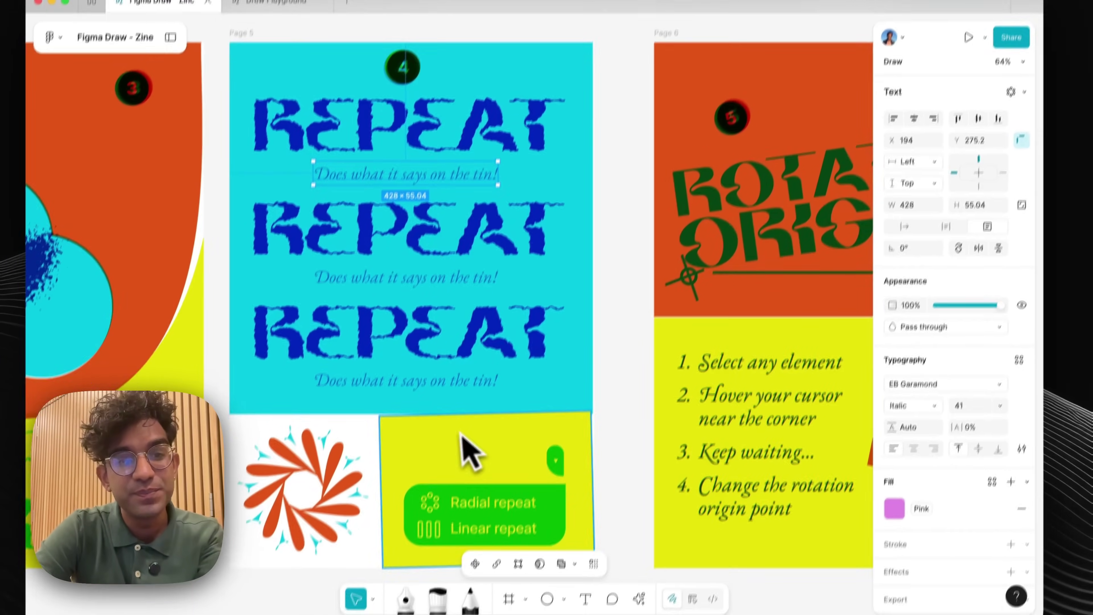
key("Escape")
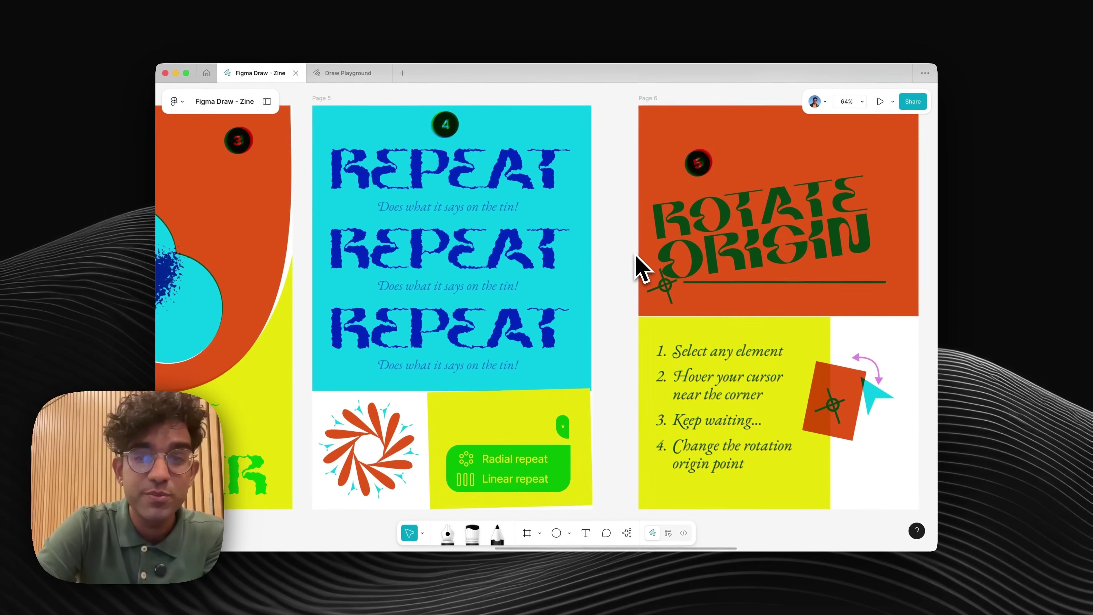
Draw a grey rectangle about 474 × 421 below Page 6 and rotate it around a repositioned rotation origin.
scroll(636, 255, "down", 5)
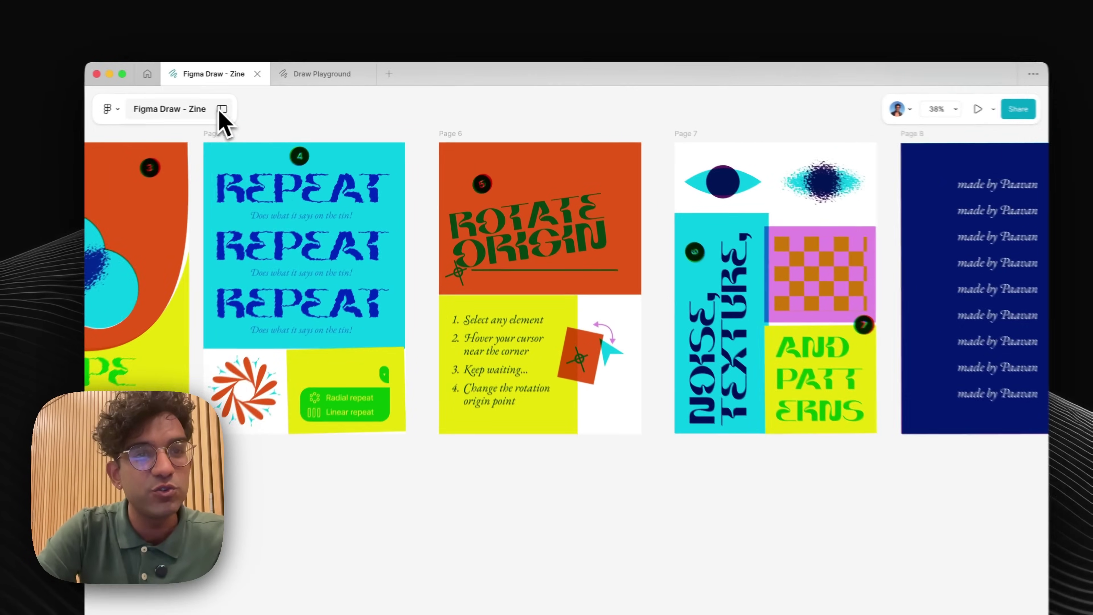
left_click(267, 102)
left_click(218, 111)
key("r")
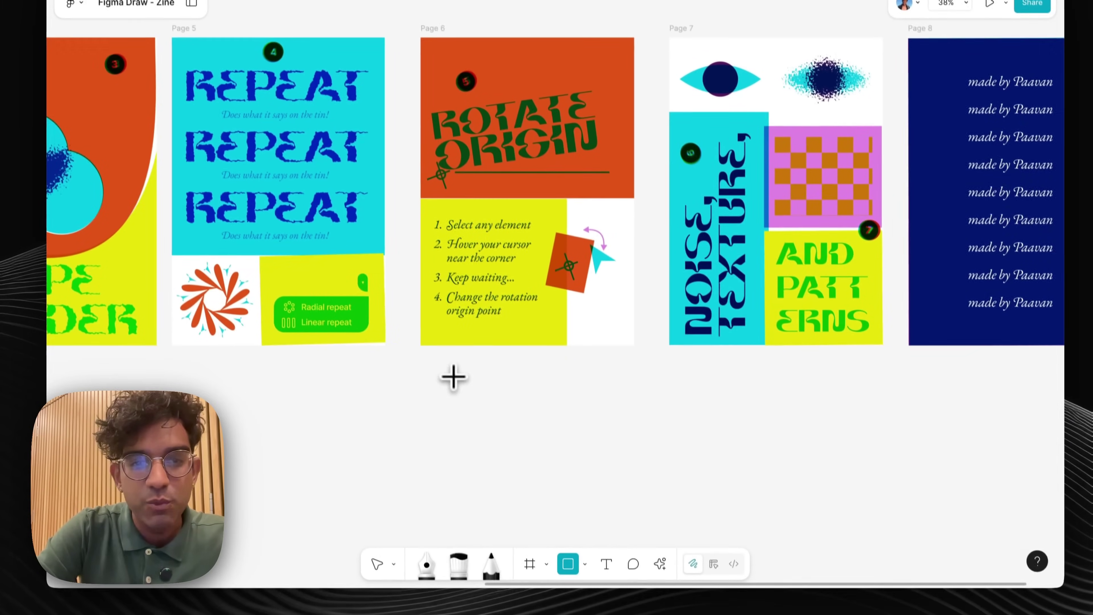
left_click_drag(471, 486, 592, 593)
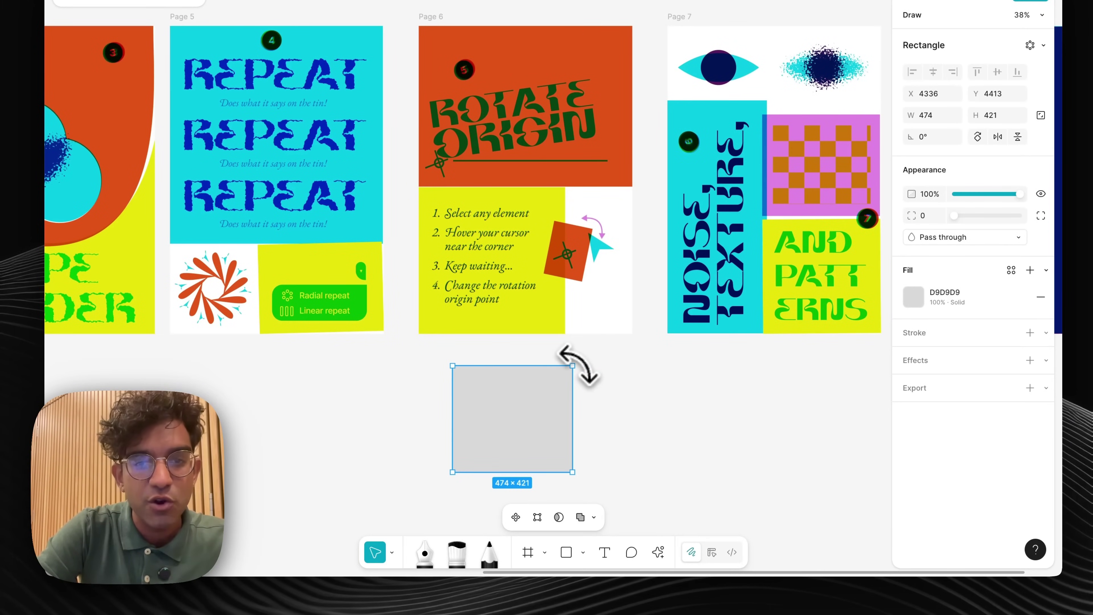
mouse_move(579, 364)
left_mouse_down()
mouse_move(577, 390)
mouse_move(598, 370)
mouse_move(567, 366)
mouse_move(591, 396)
mouse_move(557, 342)
mouse_move(579, 366)
left_mouse_up()
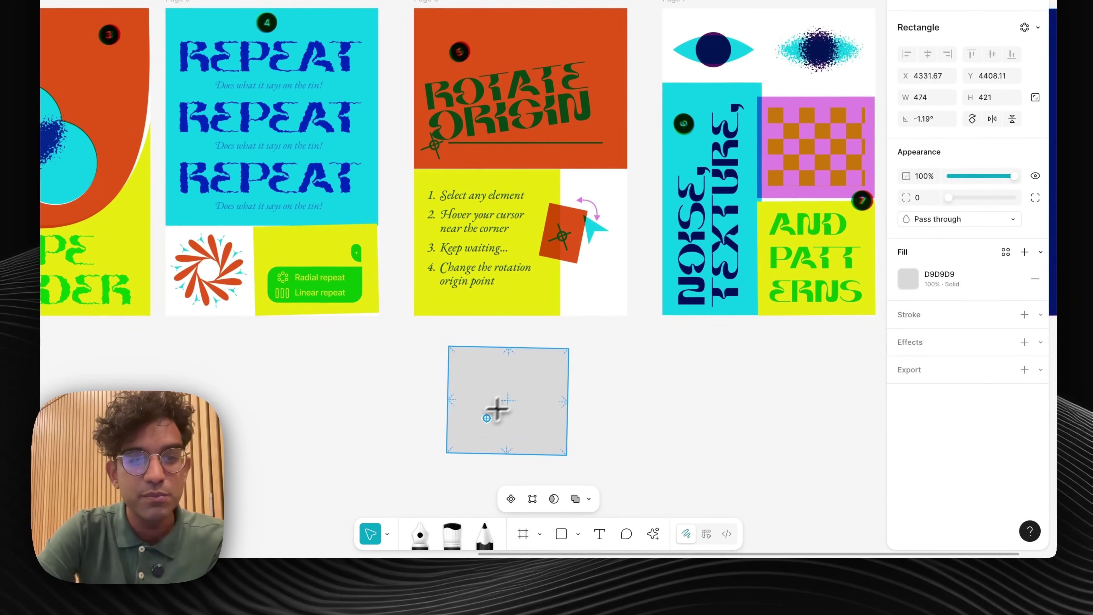
left_click_drag(574, 349, 536, 373)
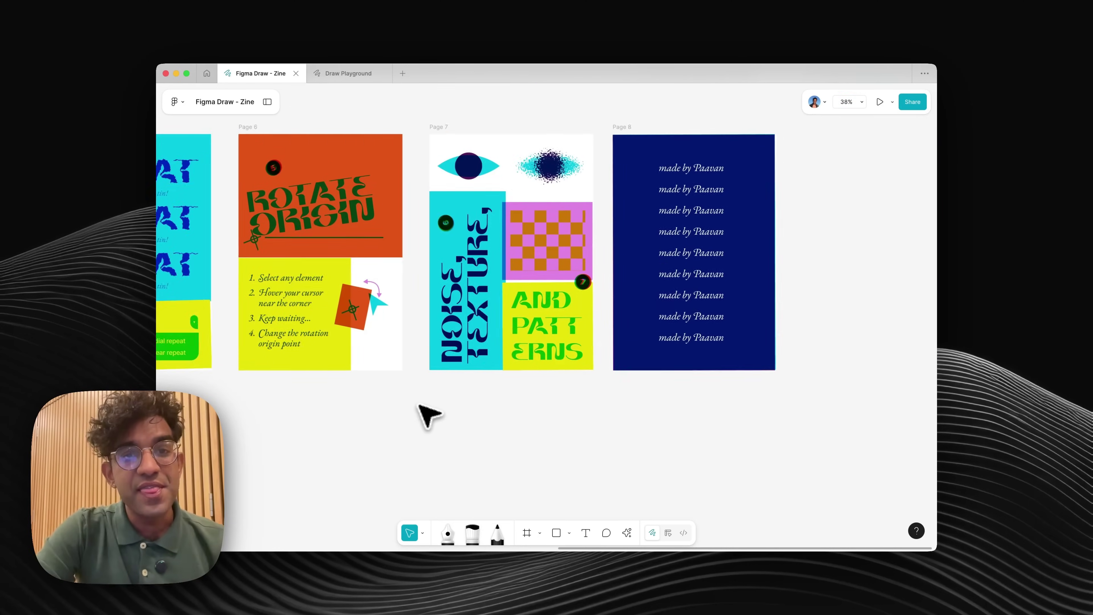
scroll(418, 404, "right", 2)
scroll(418, 405, "down", 2)
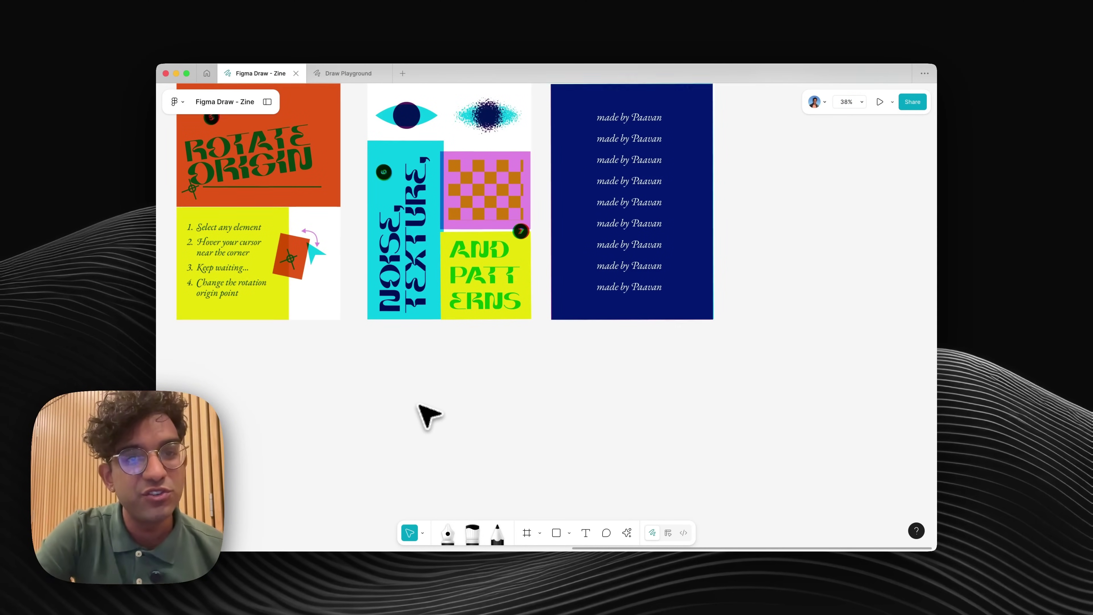
scroll(428, 416, "up", 2)
scroll(428, 415, "left", 1)
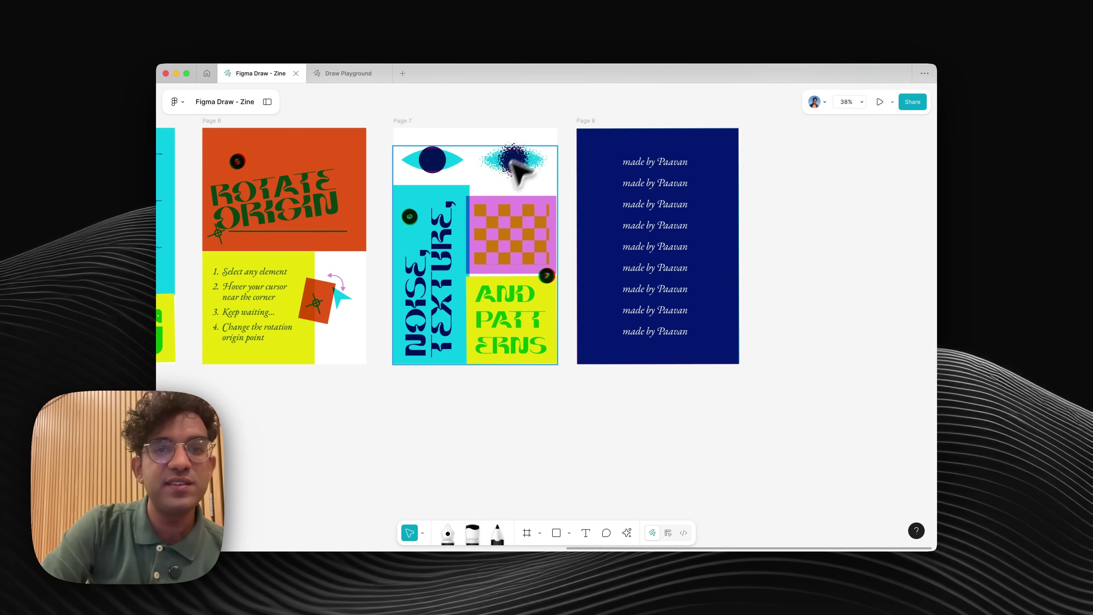
Adjust the Size of the Texture effect on the turquoise outline of Page 7's speckled eye.
scroll(514, 160, "up", 5)
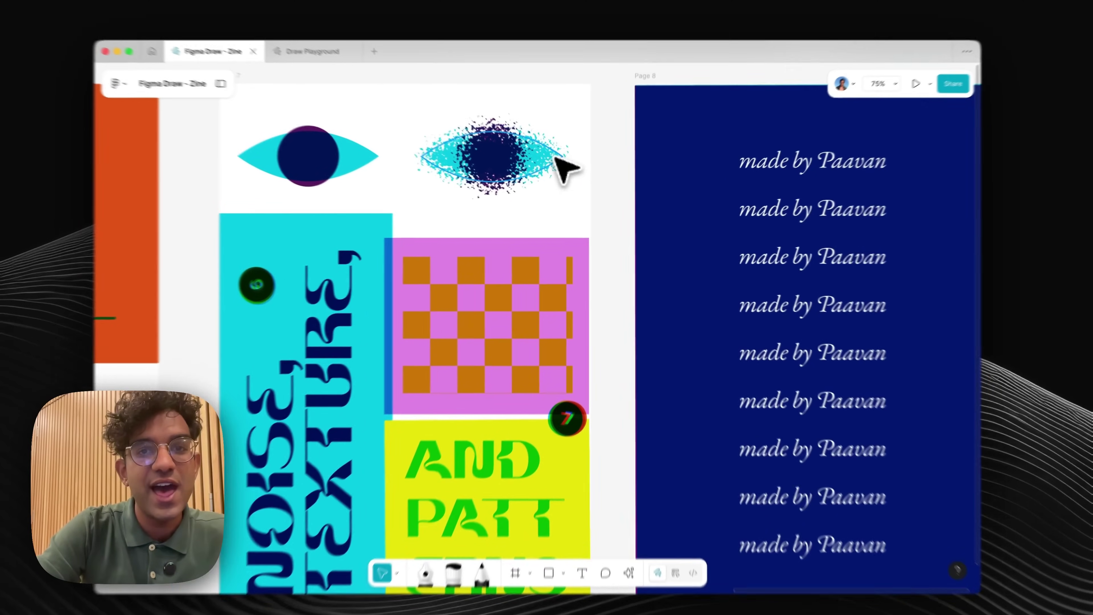
left_click(534, 165)
left_click(866, 446)
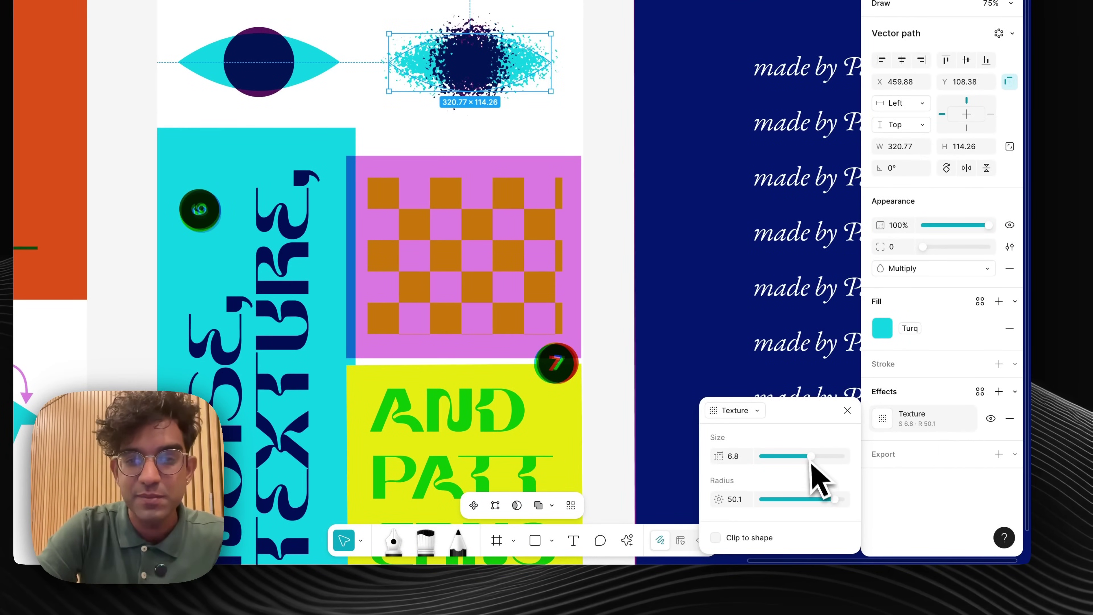
mouse_move(811, 457)
left_mouse_down()
mouse_move(760, 458)
mouse_move(838, 457)
mouse_move(813, 464)
mouse_move(832, 469)
mouse_move(811, 461)
left_mouse_up()
Inspect the checkerboard pattern inside the Page 7 group and clear the selection.
scroll(654, 315, "down", 5)
left_click(556, 280)
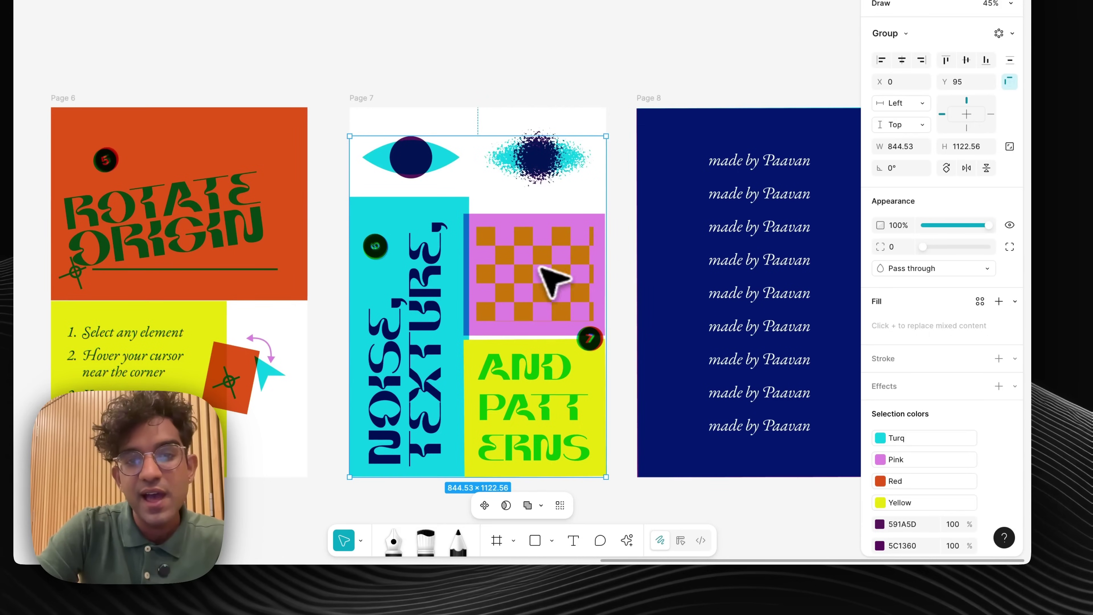
double_click(557, 281)
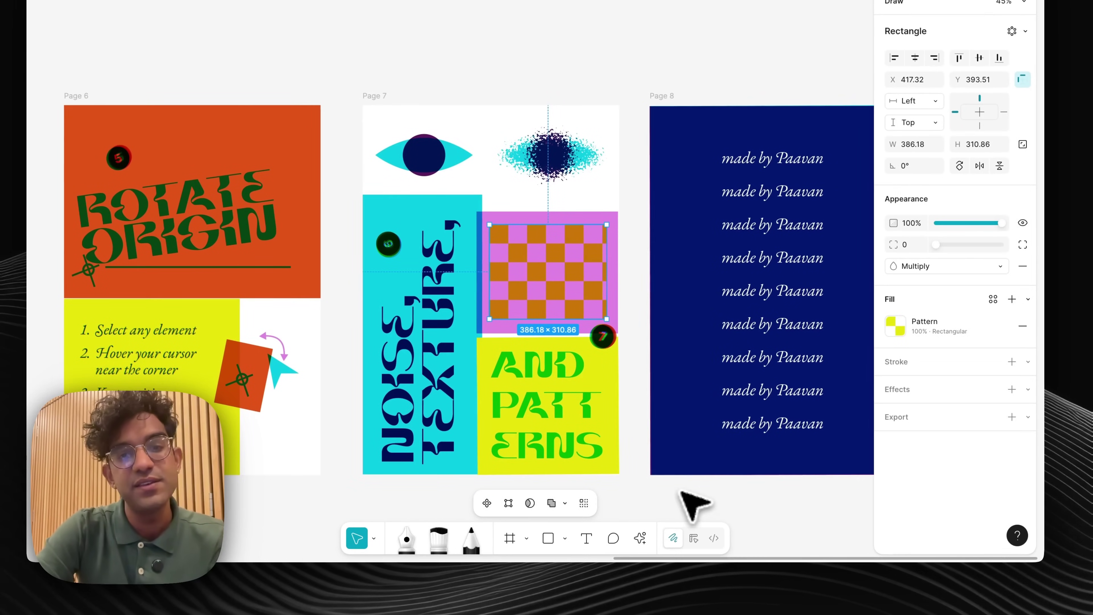
left_click(681, 492)
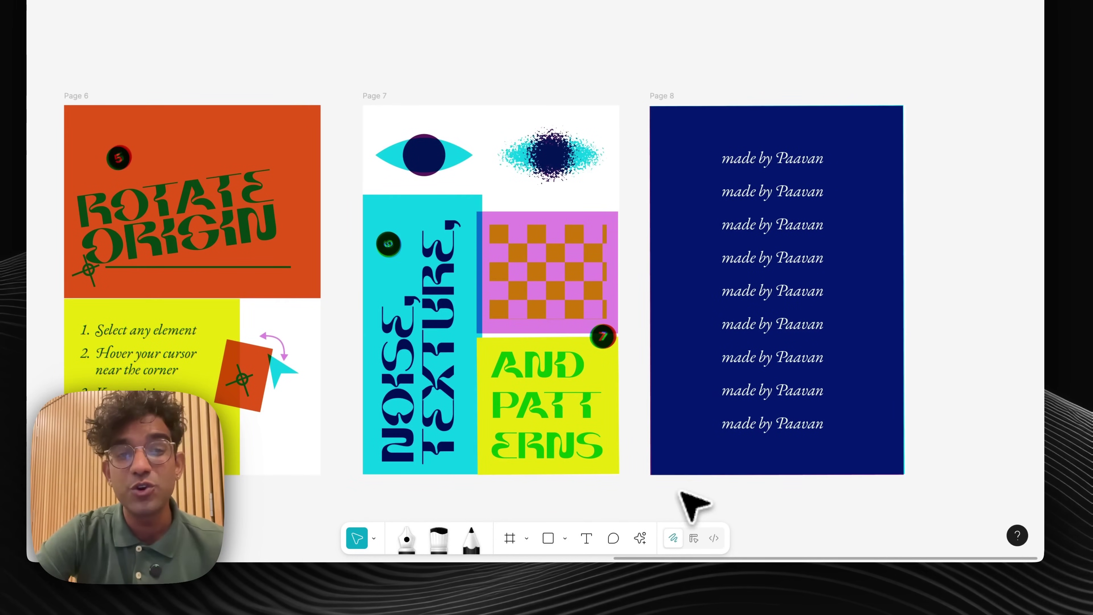